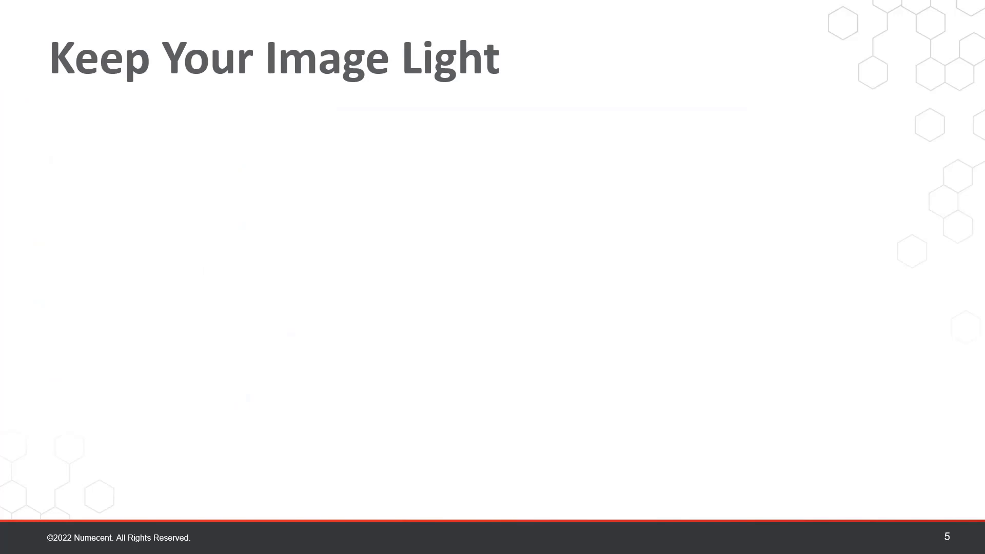
# Step: On slide 5, Keep Your Image Light, reveal the first bullet, 'Do NOT Install Apps in Your Image'
pyautogui.click(616, 471)
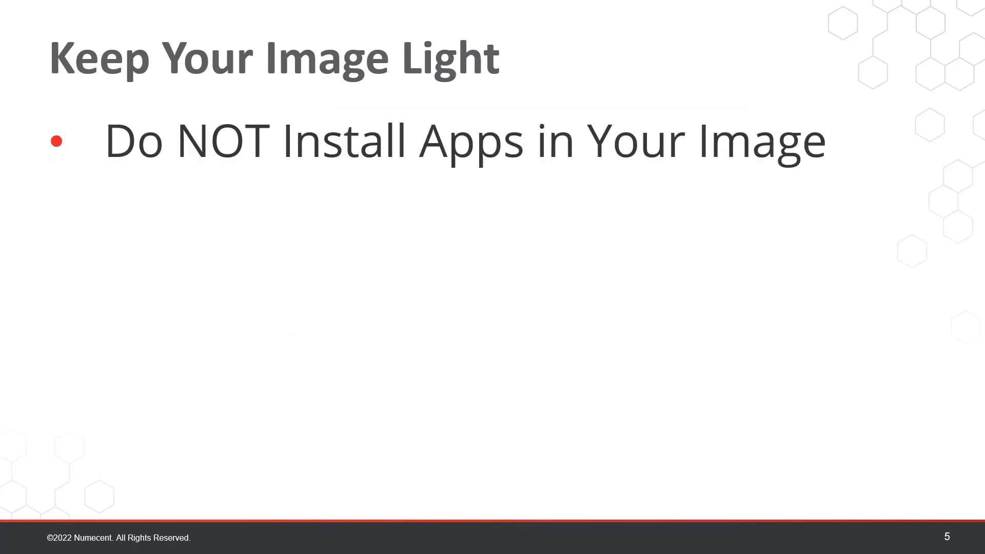
# Step: Reveal the Application Conflicts, Image Rot, Image Bloat and Image Sprawl bullets, then the crossed-out installer icon
pyautogui.press('Right')
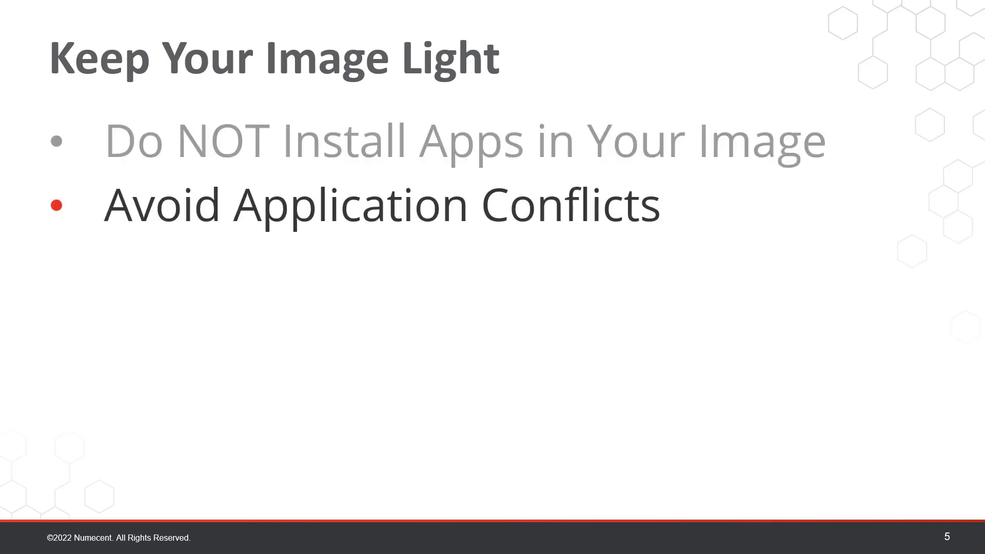
pyautogui.press('Right')
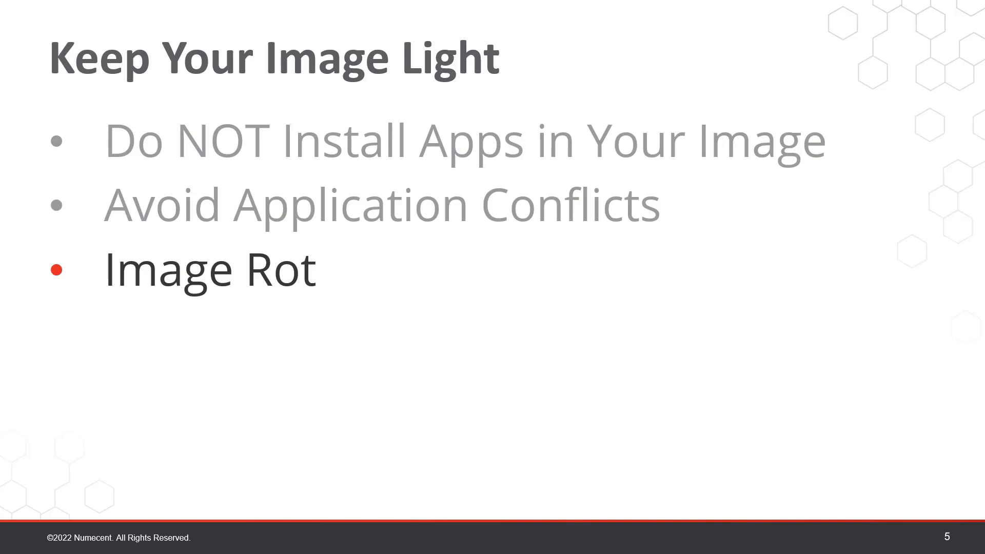
pyautogui.press('Right')
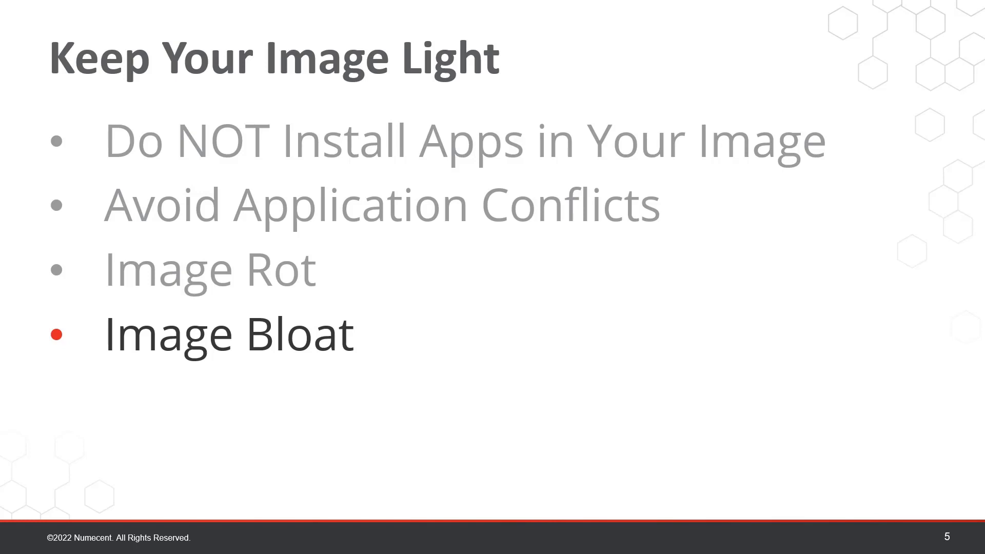
pyautogui.press('Right')
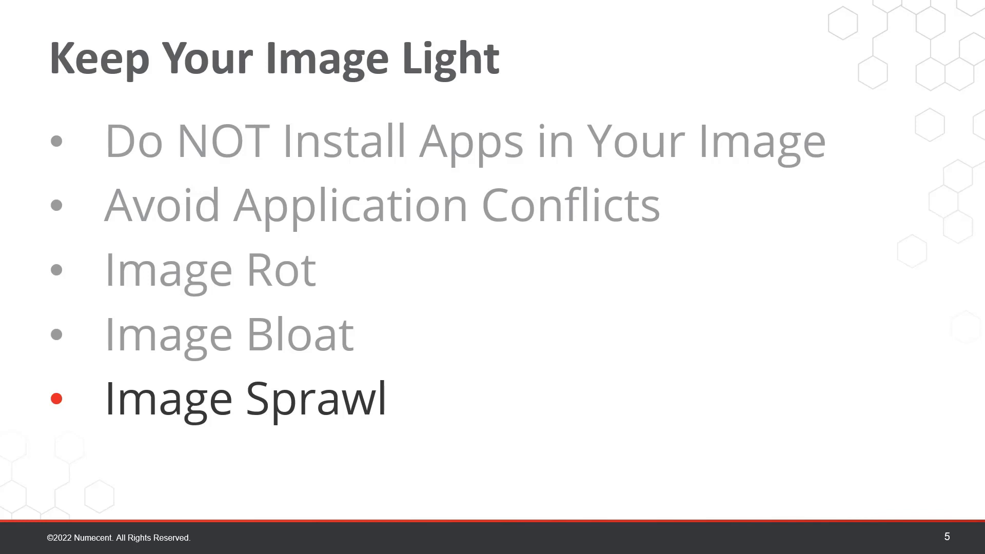
pyautogui.press('Right')
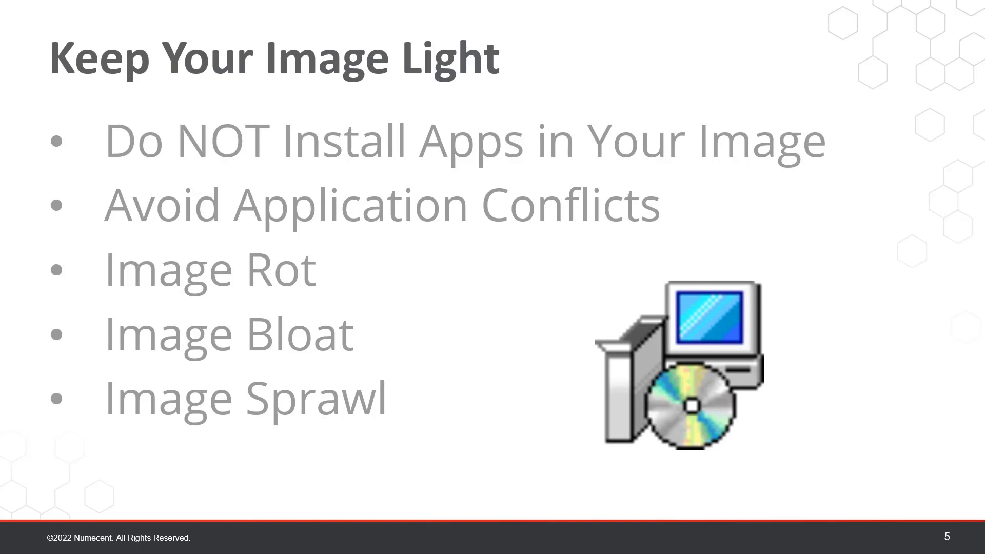
pyautogui.press('Right')
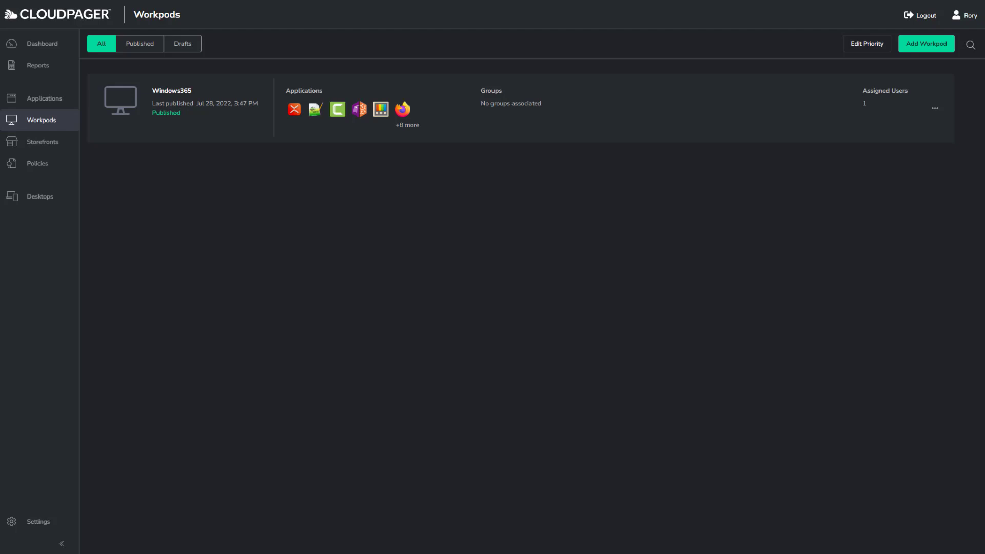
# Step: Open the Windows365 workpod card to view its update-management settings and application list
pyautogui.click(346, 94)
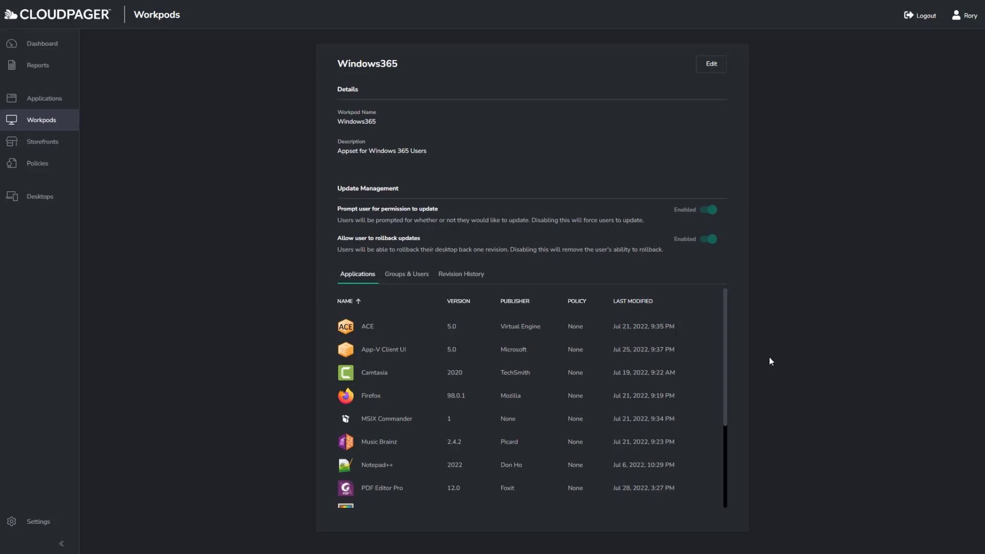
pyautogui.moveTo(725, 350)
pyautogui.mouseDown()
pyautogui.moveTo(719, 451)
pyautogui.moveTo(734, 347)
pyautogui.mouseUp()
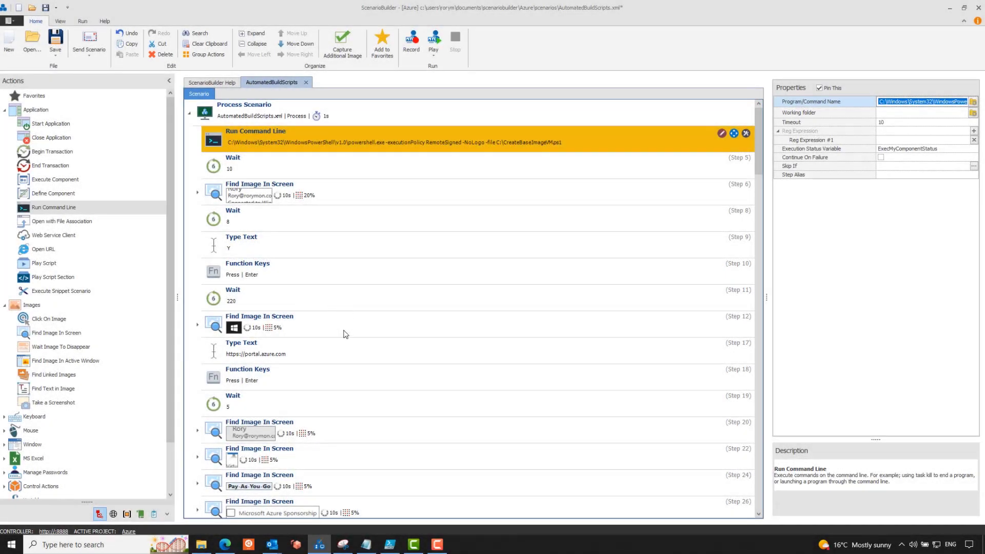
pyautogui.click(342, 355)
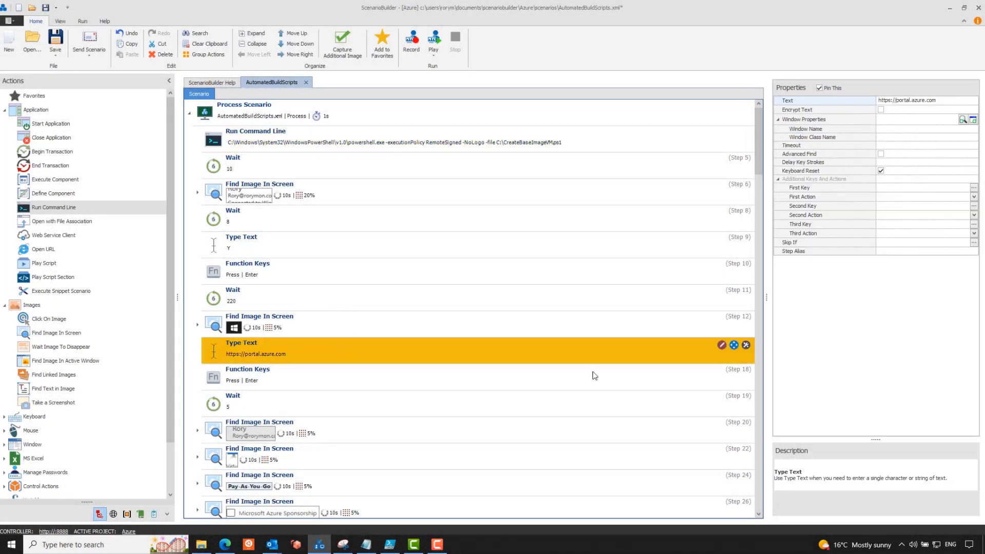
pyautogui.click(386, 460)
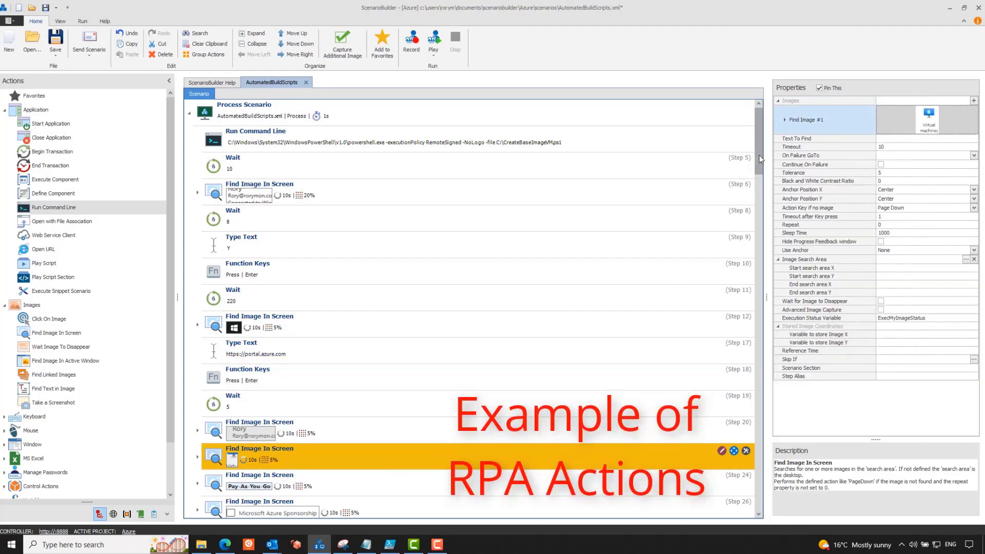
pyautogui.scroll(-3, 760, 174)
pyautogui.scroll(-3, 760, 188)
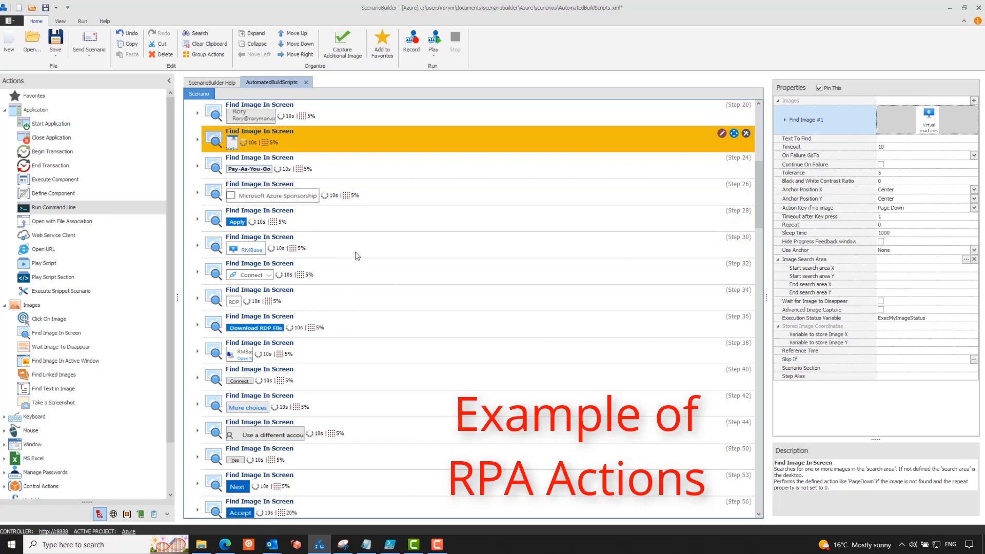
# Step: Inspect the RMBase, Connect, RDP and Step 64 image-search steps and their properties
pyautogui.click(355, 251)
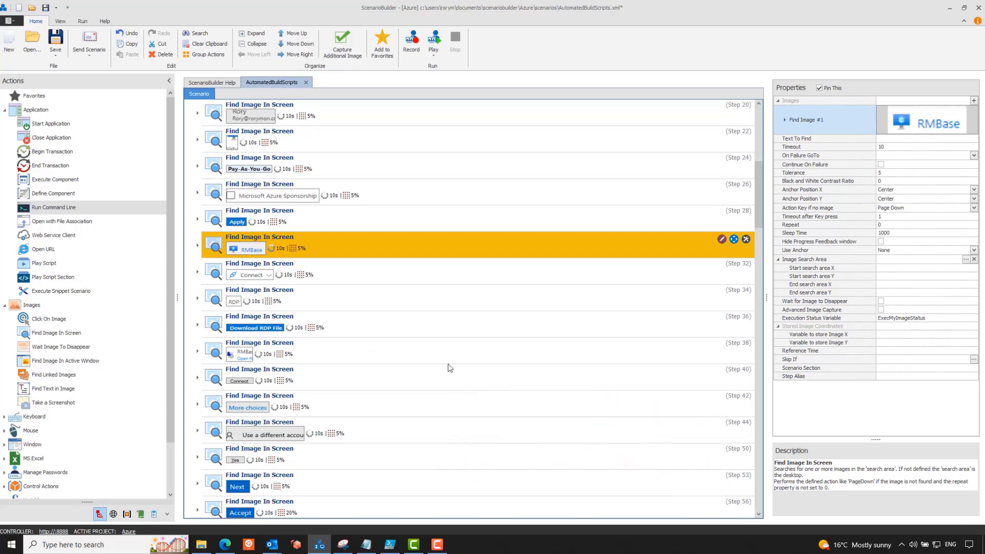
pyautogui.moveTo(756, 213); pyautogui.dragTo(758, 223)
pyautogui.click(359, 222)
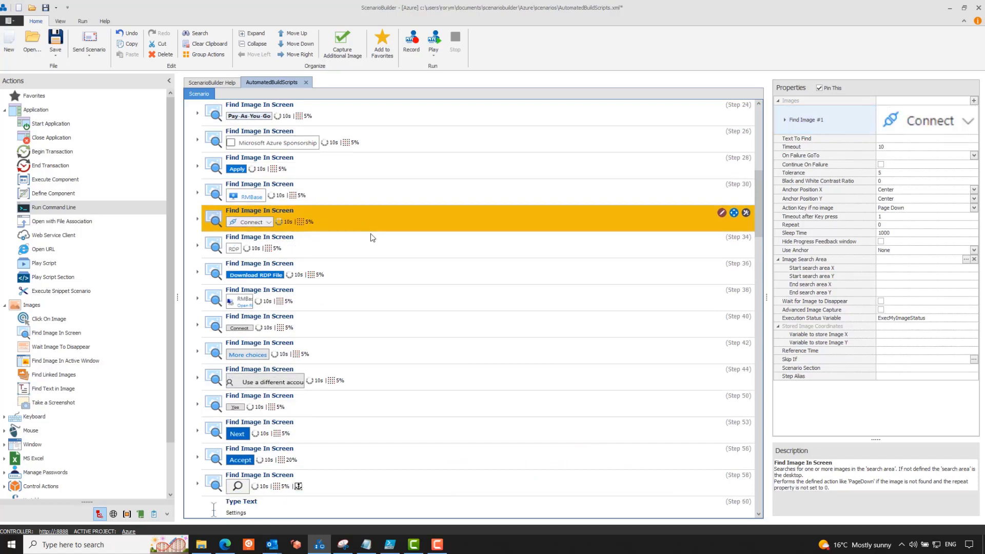
pyautogui.click(372, 245)
pyautogui.moveTo(759, 208); pyautogui.dragTo(766, 275)
pyautogui.click(339, 252)
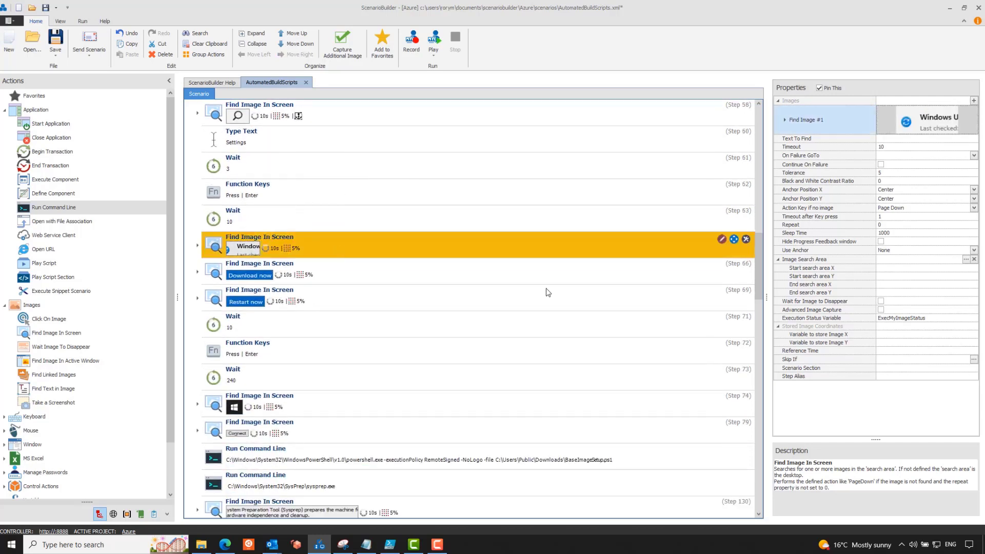
pyautogui.moveTo(762, 267); pyautogui.dragTo(763, 281)
# Step: Inspect the steps that run BaseImageSetup.ps1 in PowerShell and run sysprep
pyautogui.scroll(-2, 763, 287)
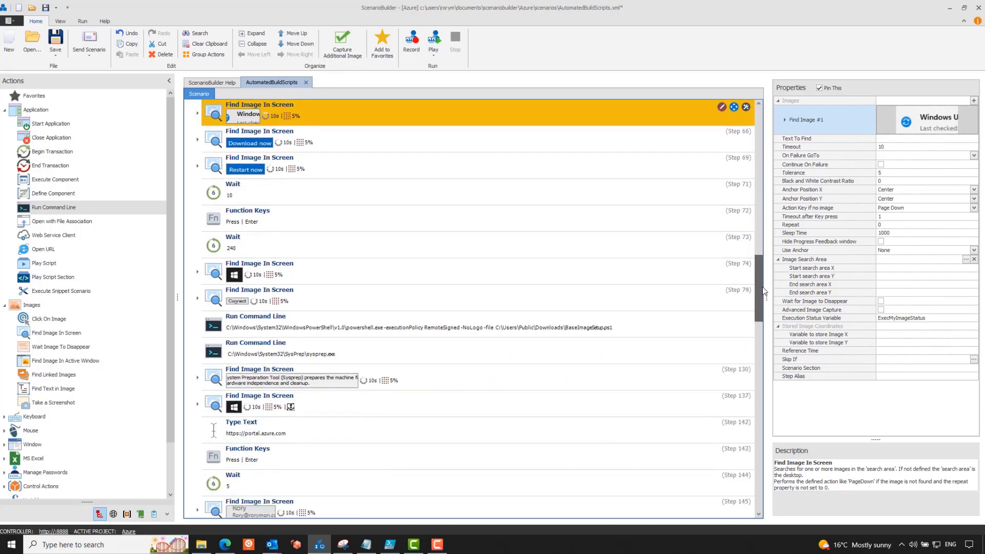
pyautogui.click(340, 300)
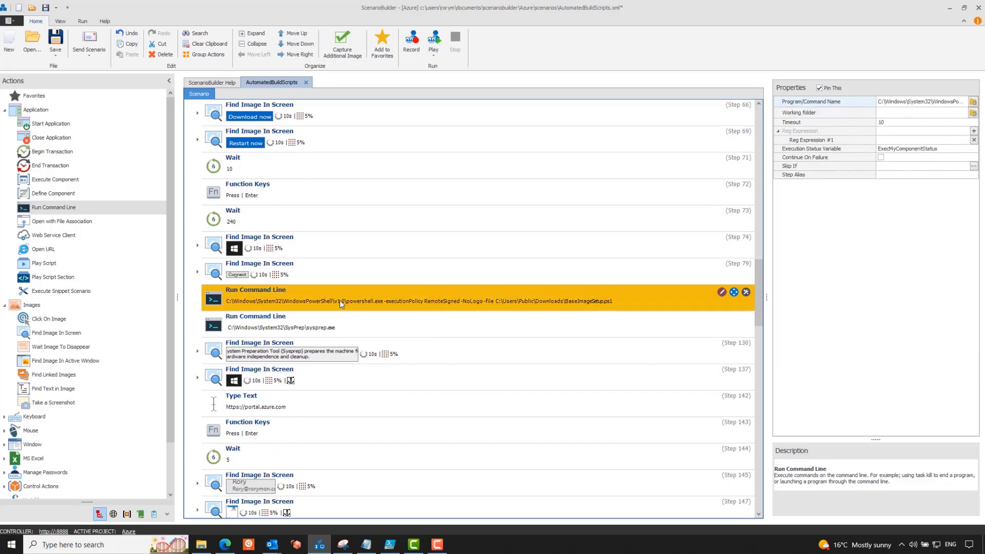
pyautogui.click(373, 327)
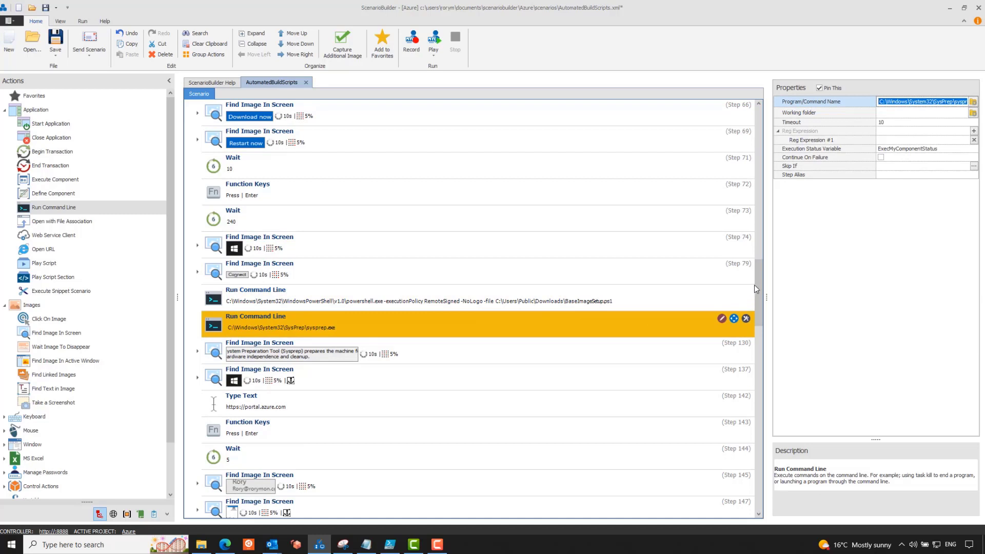
pyautogui.moveTo(756, 282); pyautogui.dragTo(759, 352)
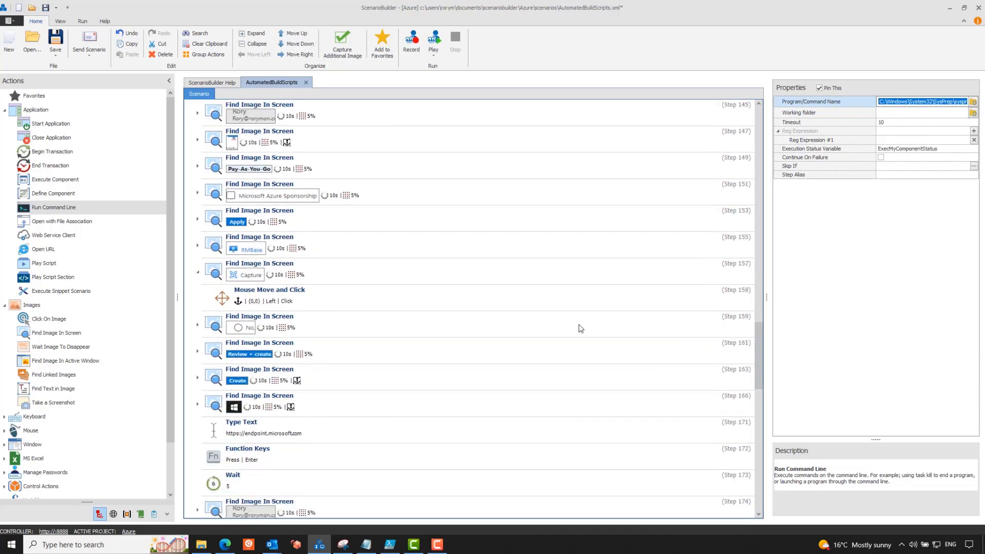
# Step: Inspect the Capture, Windows 365, Custom images and Add image-search steps
pyautogui.click(356, 274)
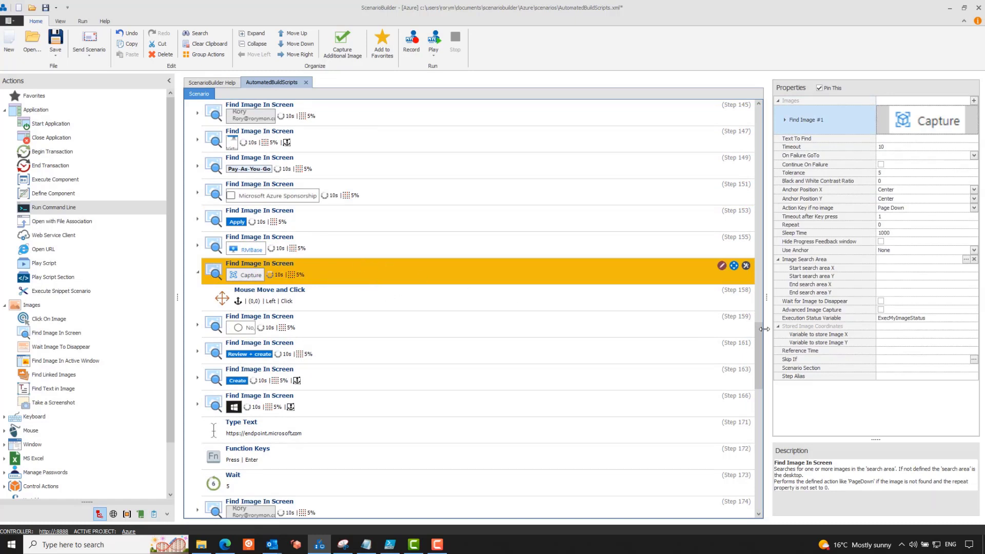
pyautogui.moveTo(760, 339); pyautogui.dragTo(761, 386)
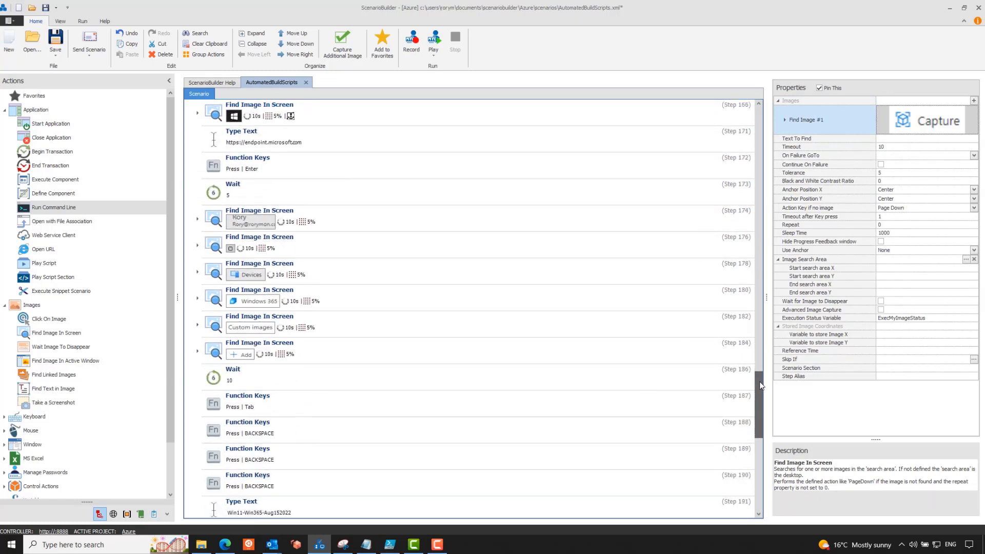
pyautogui.click(380, 302)
pyautogui.click(380, 330)
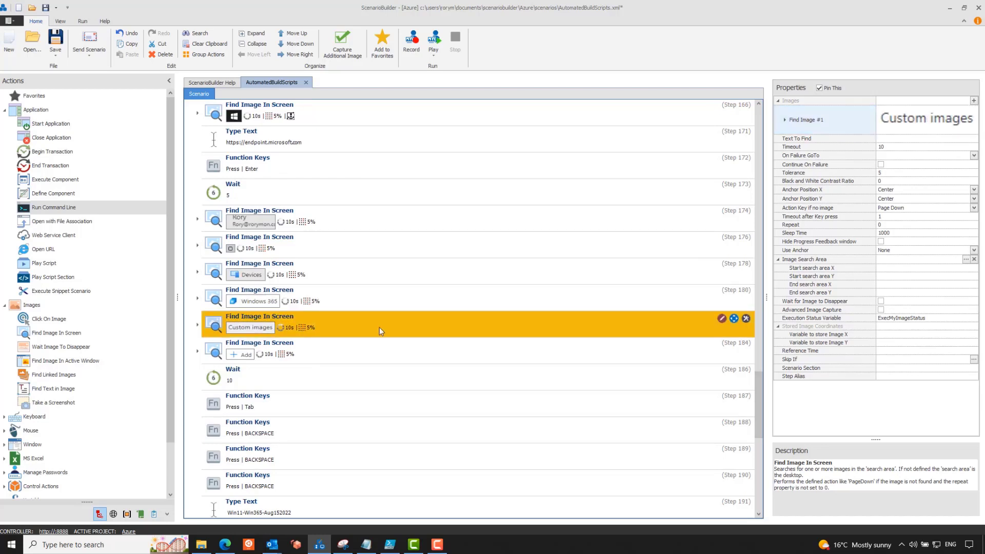
pyautogui.click(387, 346)
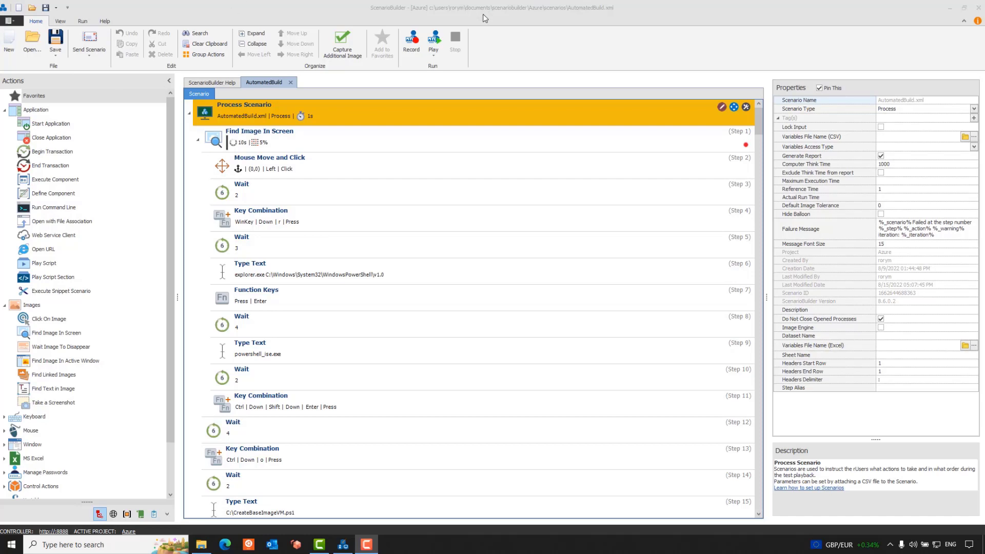
# Step: Run AutomatedBuild to open the WindowsPowerShell v1.0 folder in Explorer and launch powershell_ise.exe
pyautogui.click(434, 41)
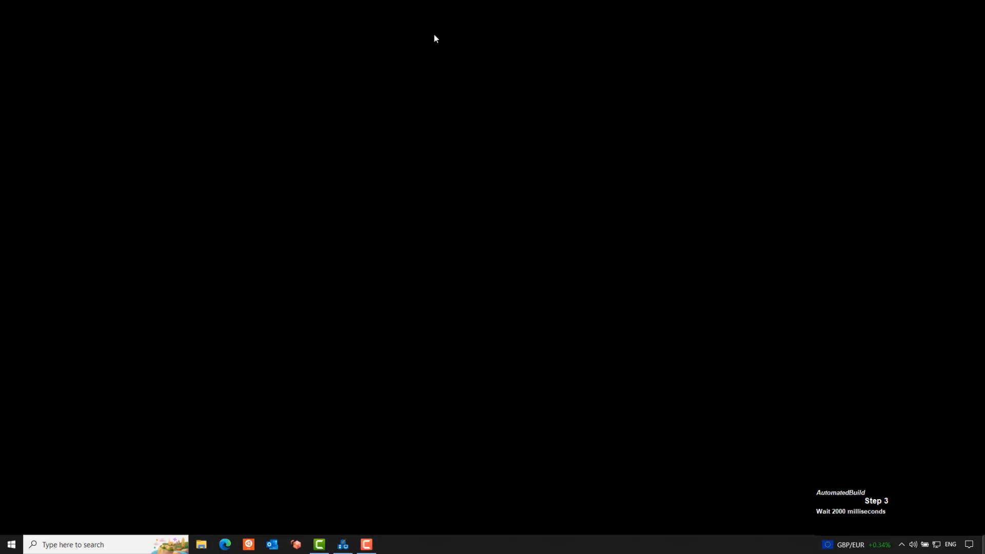
pyautogui.write('explorer.exe C:\\Wi')
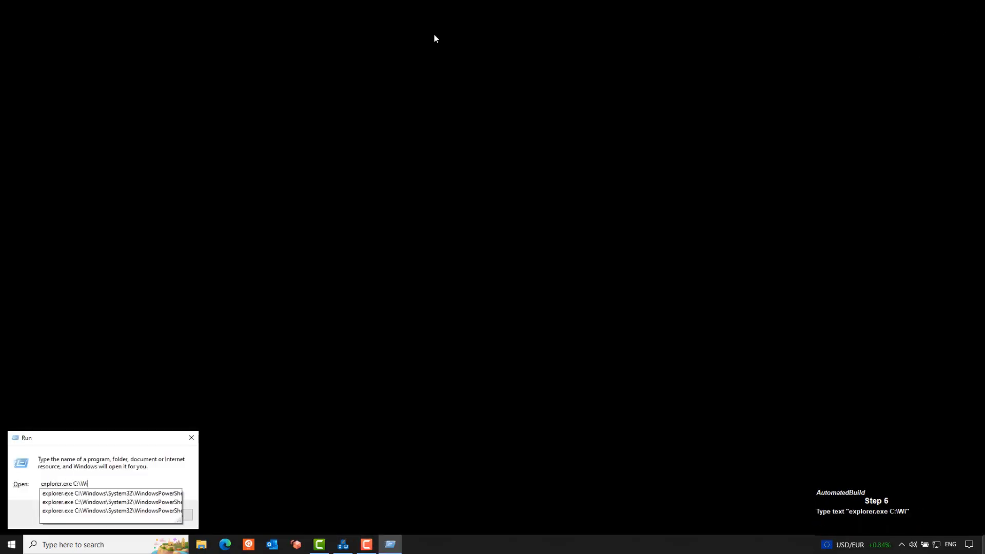
pyautogui.write('ndows\\System32\\WindowsPowerShell\\v1.0')
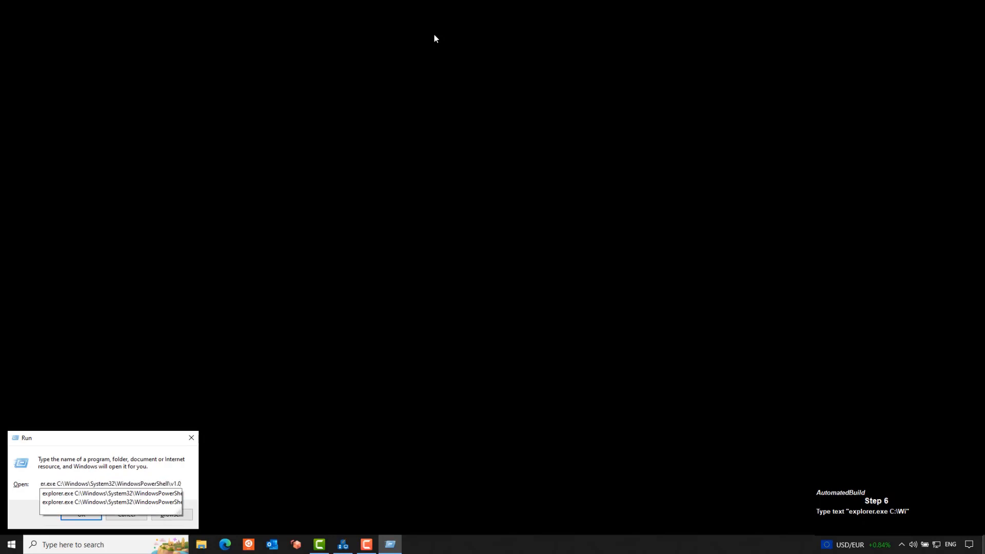
pyautogui.press('Return')
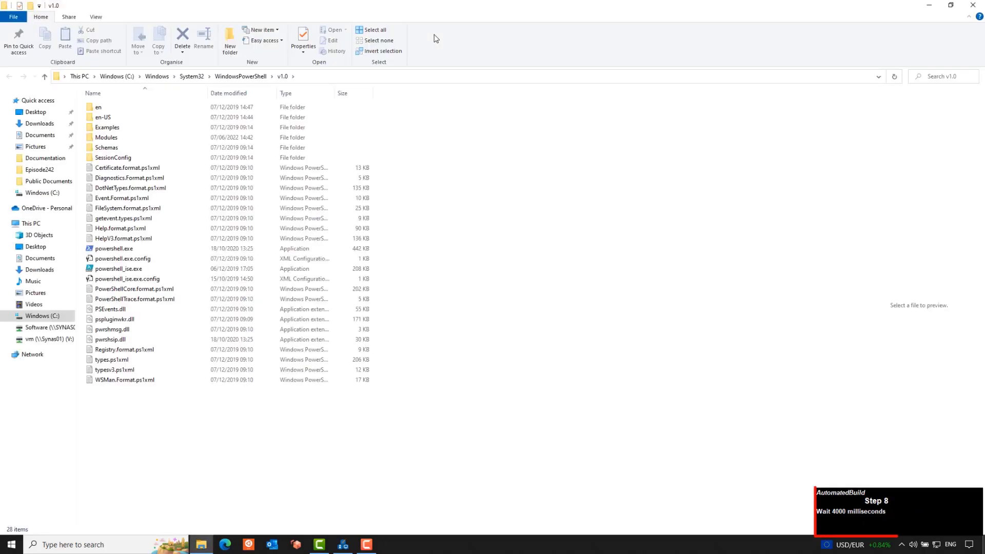
pyautogui.write('powershell_ise.exe')
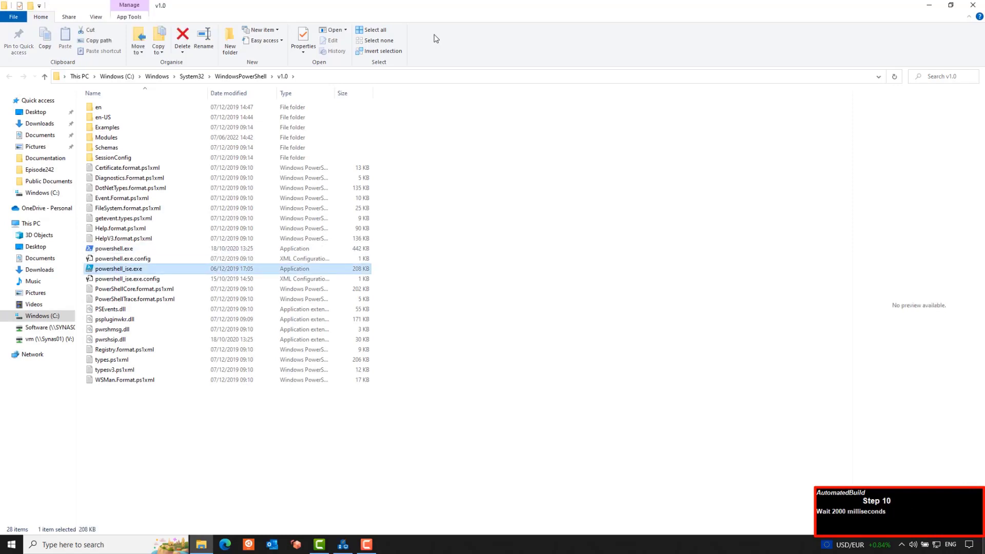
pyautogui.press('Return')
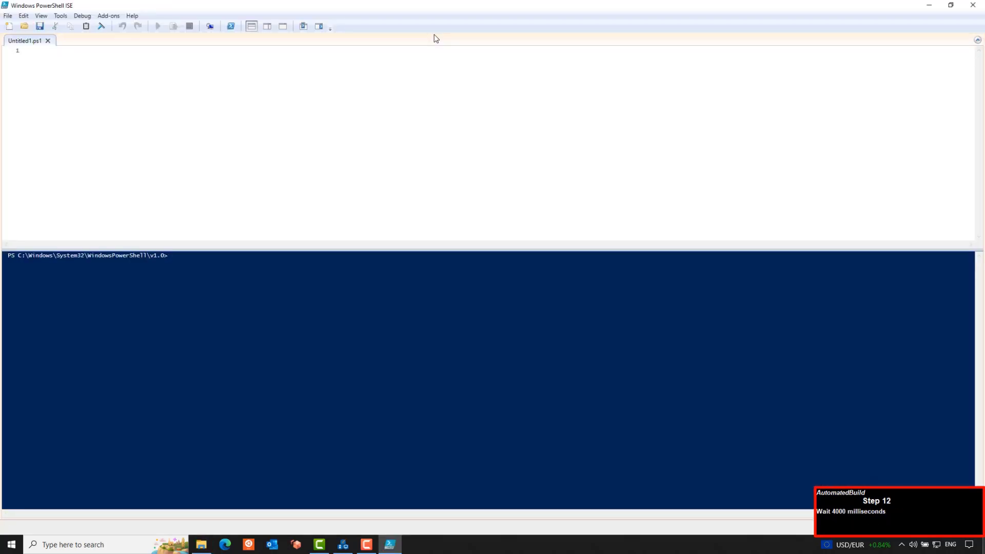
# Step: Open C:\CreateBaseImageVM.ps1 in PowerShell ISE and run it to deploy RMBase
pyautogui.hotkey('ctrl', 'o')
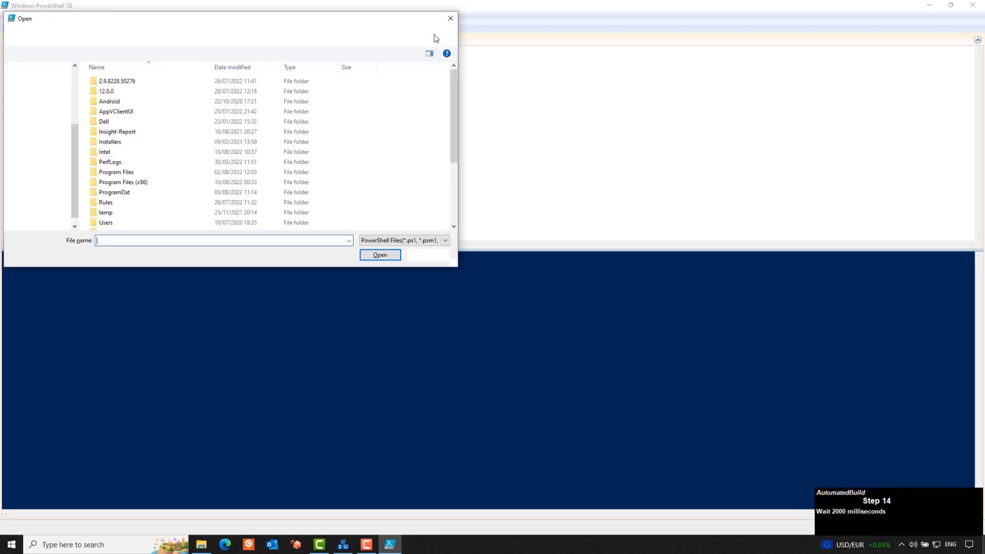
pyautogui.write('C:\\CreateBaseImageVM.ps1')
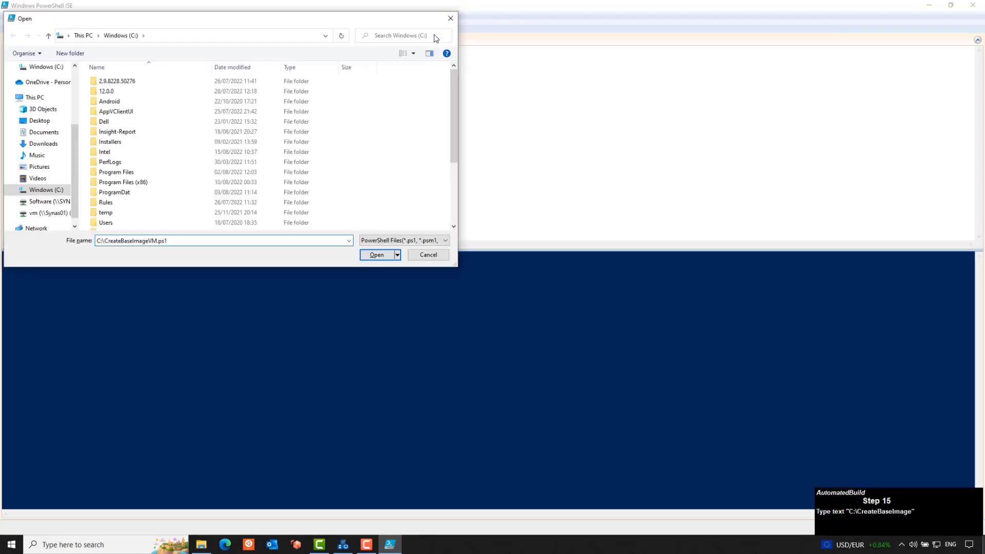
pyautogui.press('Return')
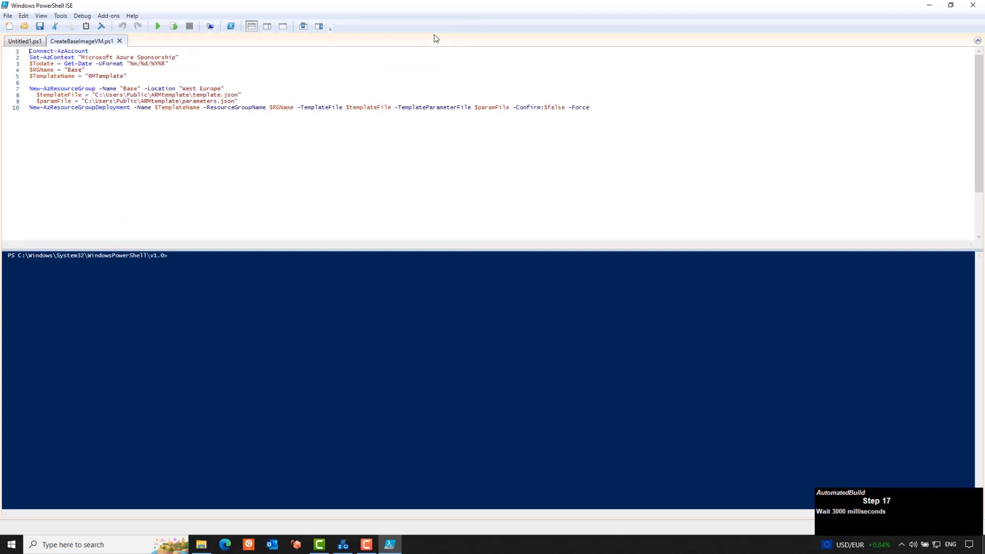
pyautogui.press('F5')
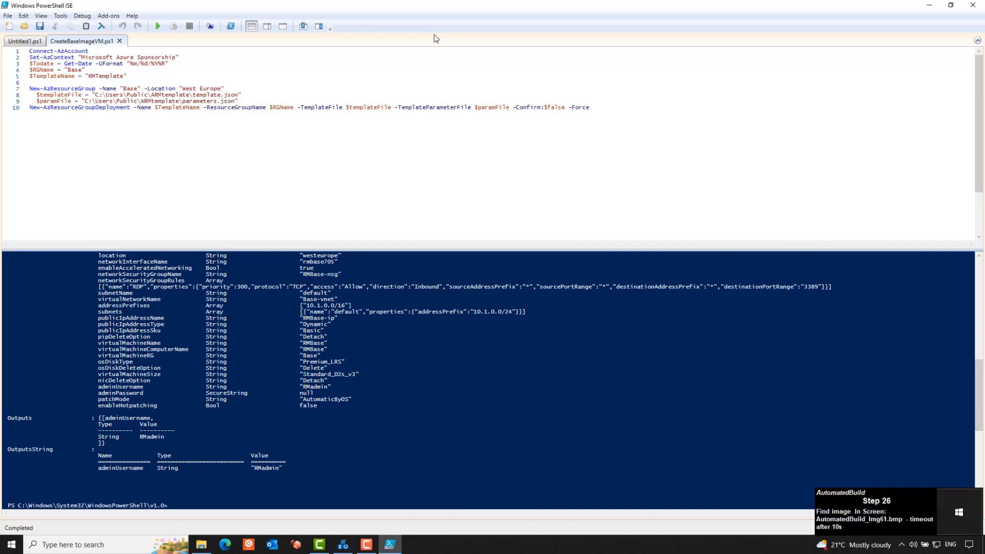
pyautogui.press('super')
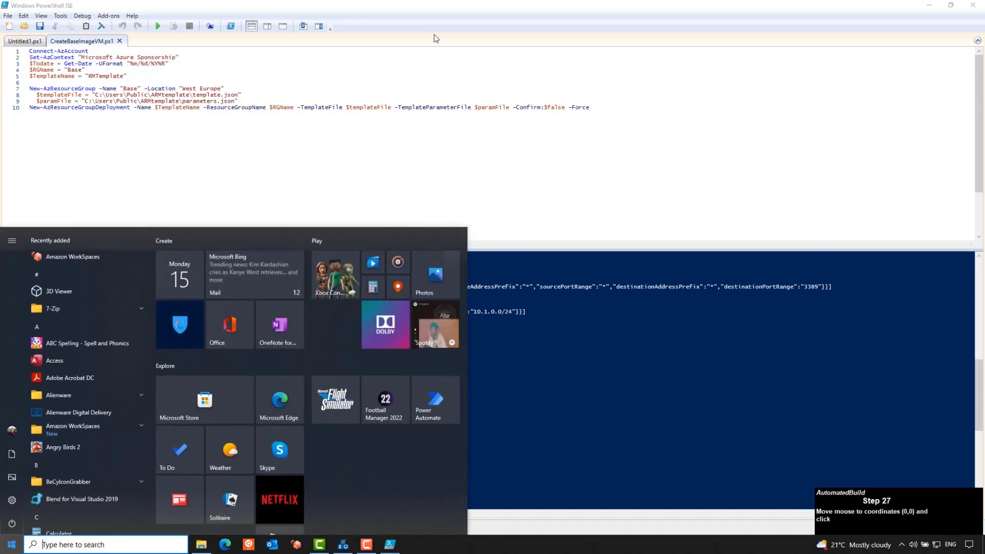
pyautogui.write('Edge')
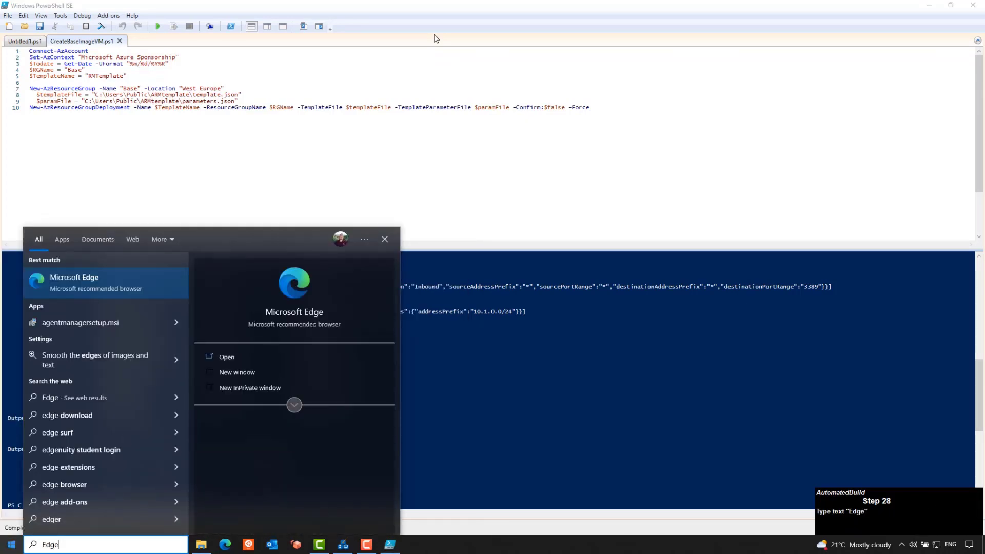
pyautogui.press('Return')
pyautogui.write('https://portal.azure.com')
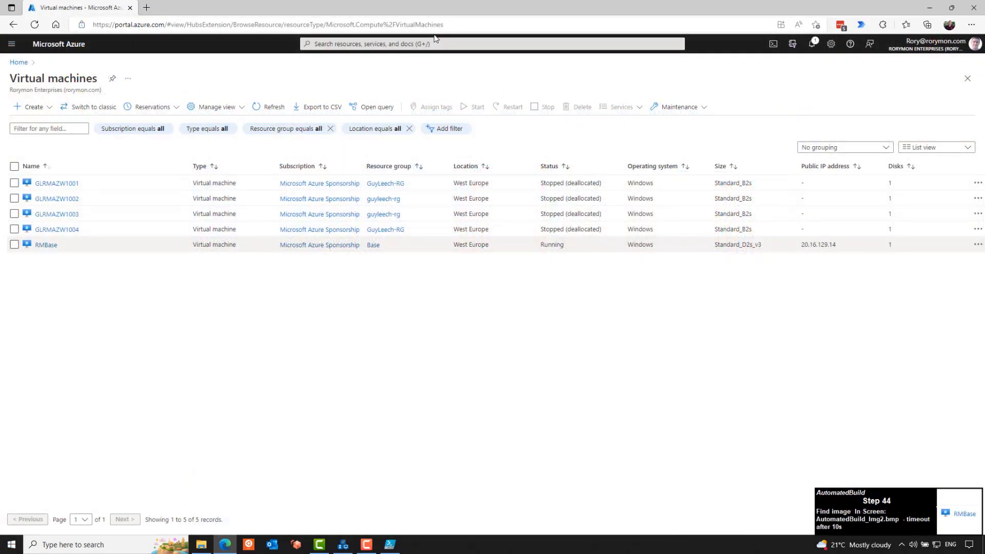
# Step: Download RMBase's RDP connection file and enter the admin username to sign in
pyautogui.click(46, 246)
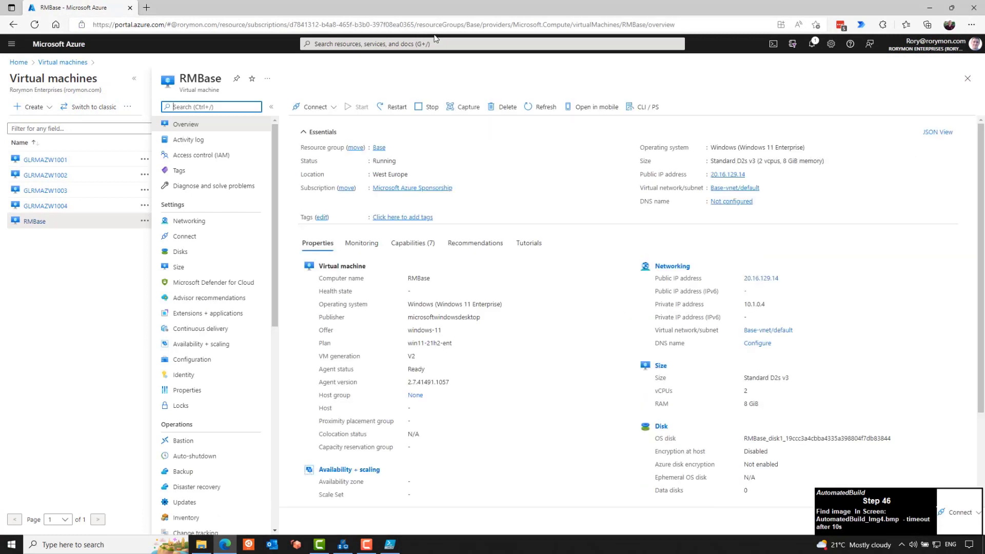
pyautogui.click(315, 107)
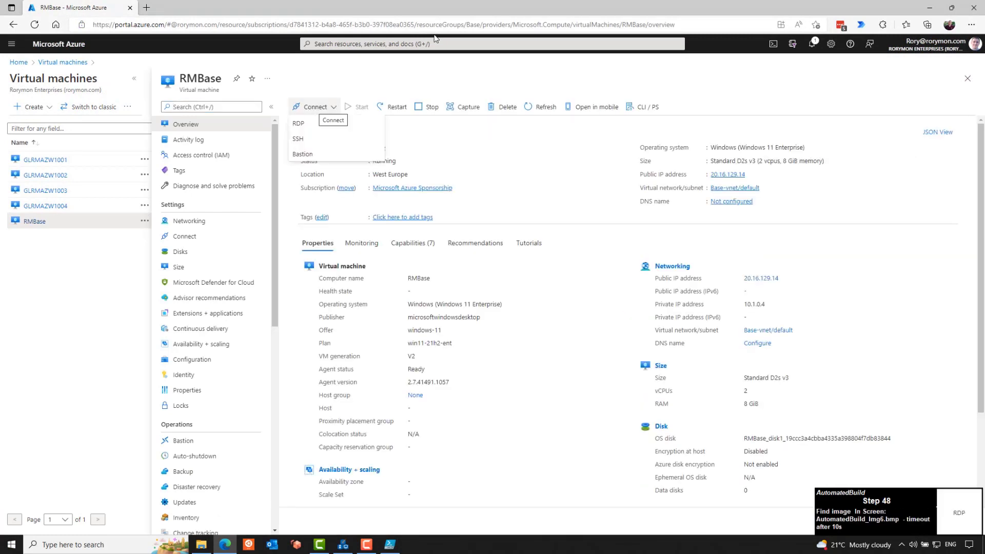
pyautogui.click(298, 123)
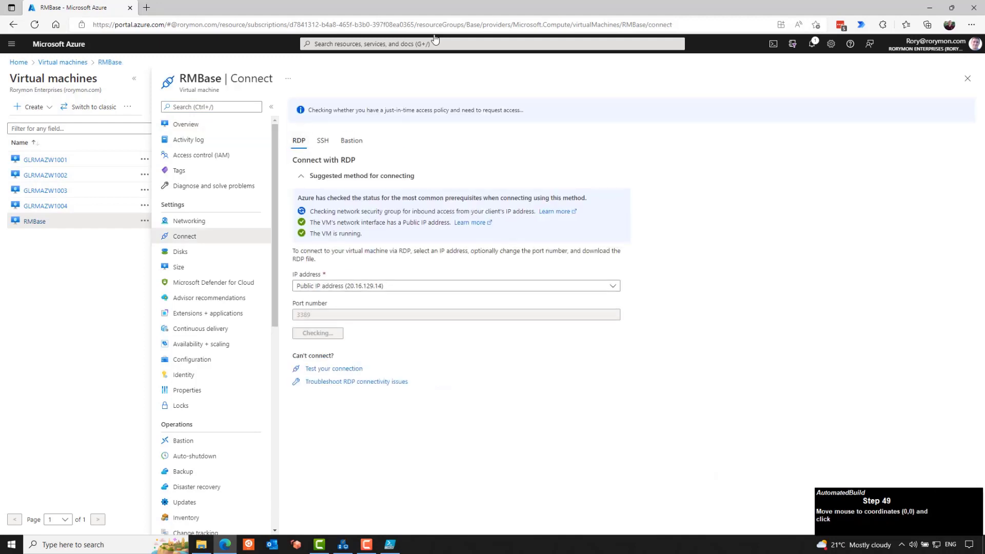
pyautogui.click(330, 333)
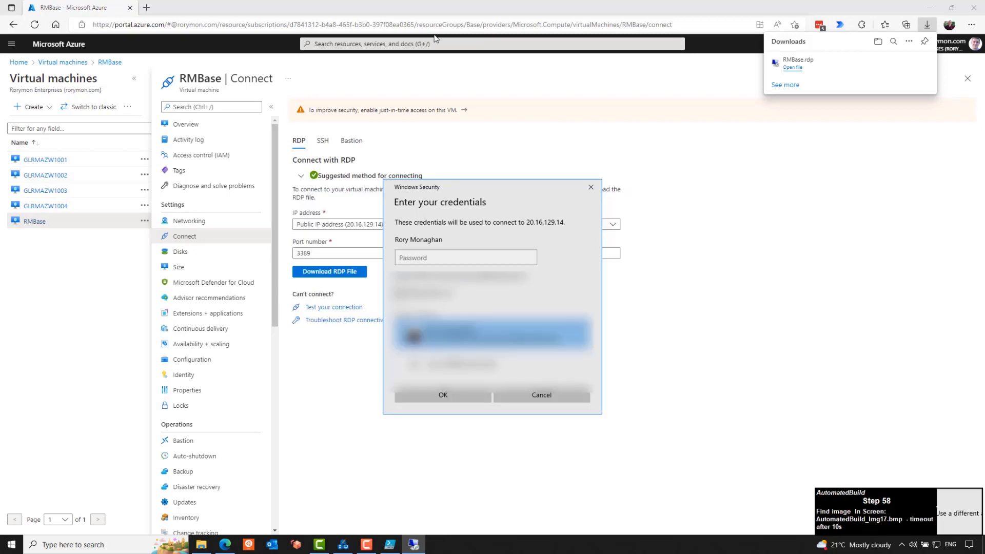
pyautogui.write('RMAdmin')
pyautogui.press('Tab')
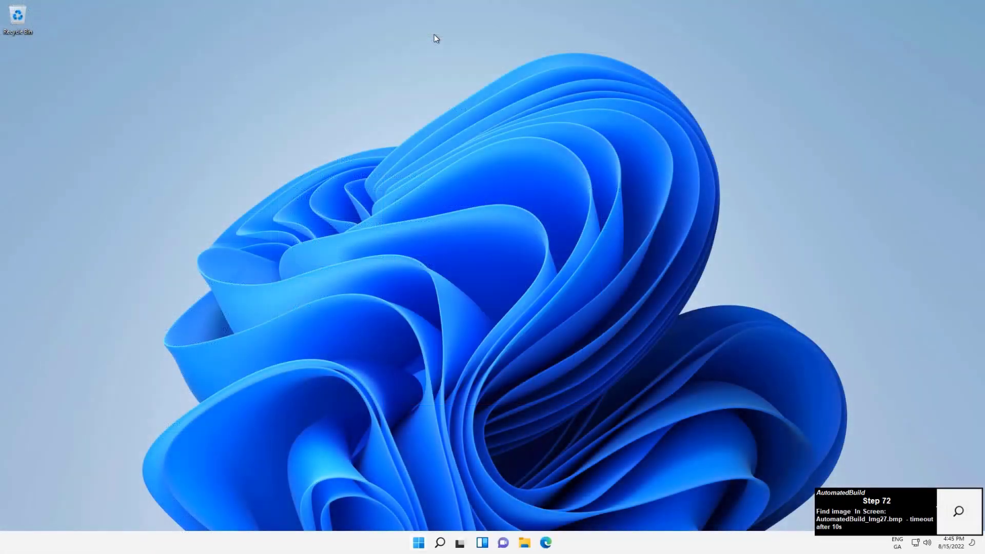
# Step: In the VM's Settings, start downloading the pending updates from Windows Update
pyautogui.press('super+s')
pyautogui.write('Settings')
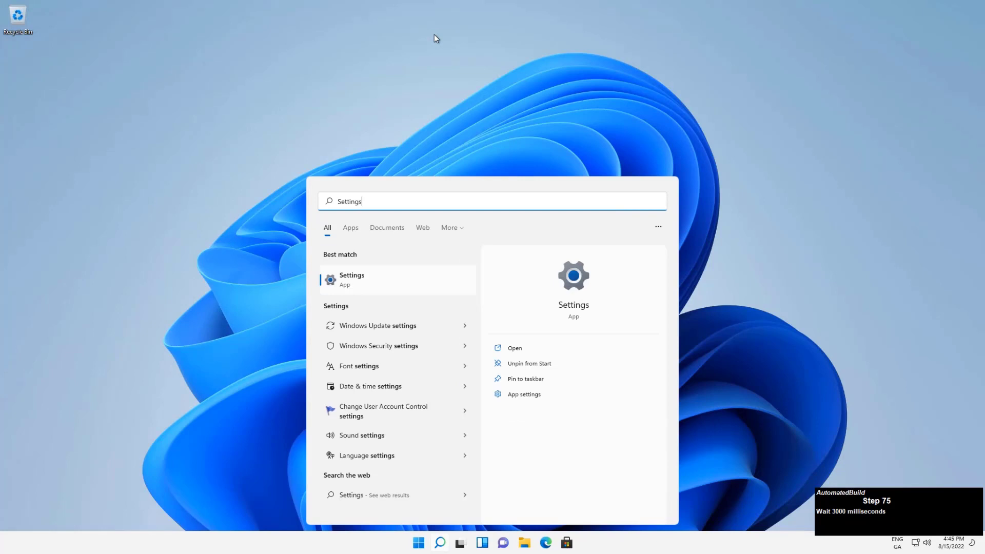
pyautogui.press('Return')
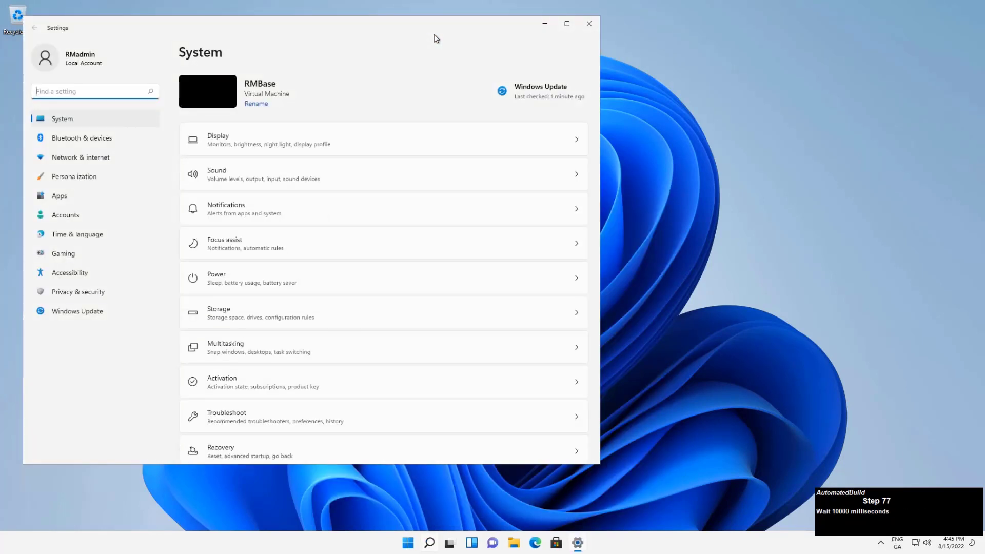
pyautogui.click(541, 91)
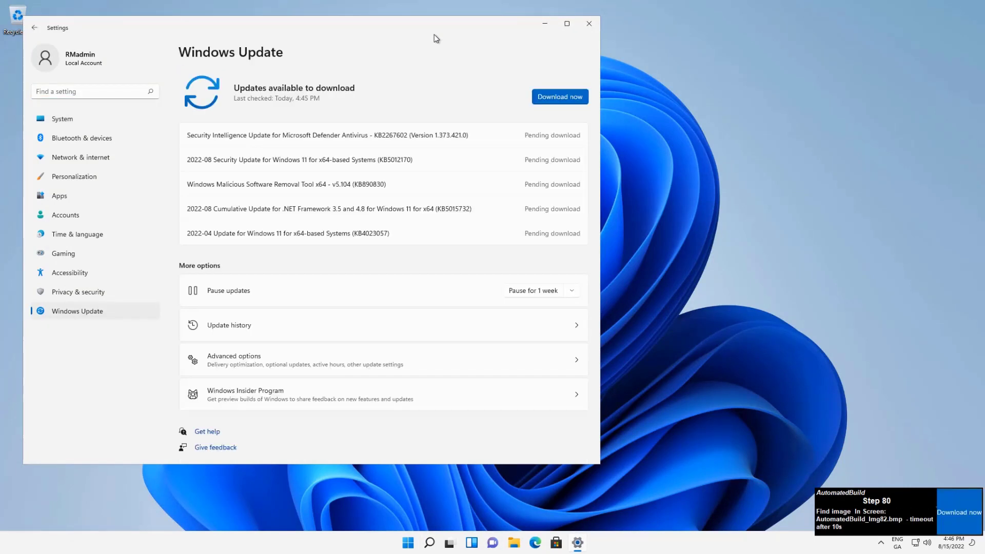
pyautogui.click(560, 97)
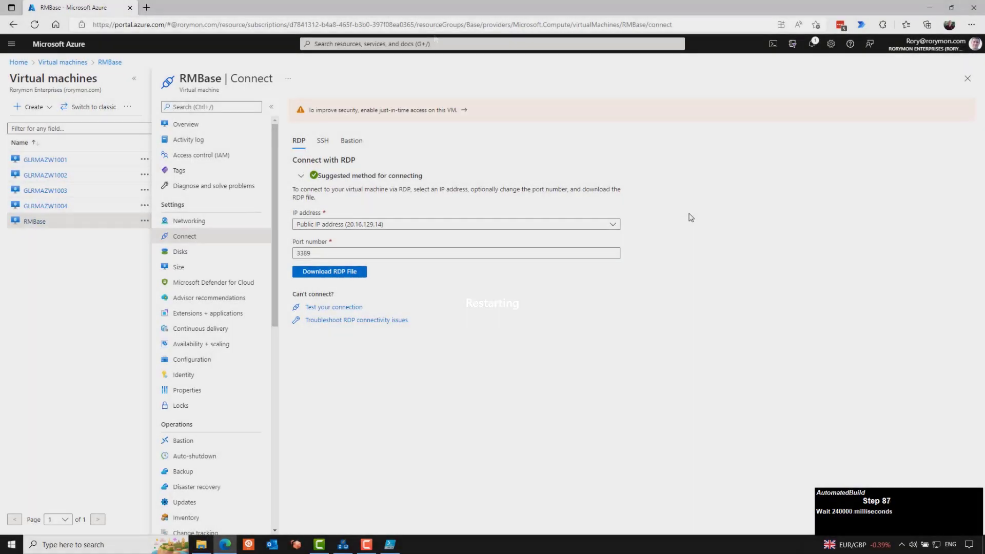
# Step: Reopen RMBase.rdp from Downloads, sign in with the admin password and accept the certificate
pyautogui.press('super')
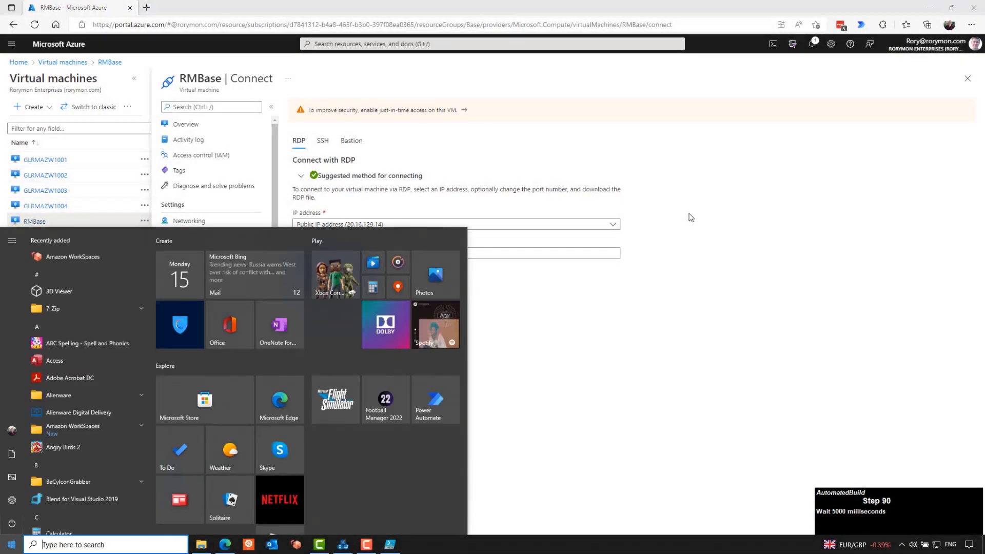
pyautogui.write('"C:\\Users\\rorym\\Downloads\\RMBase.rdp"')
pyautogui.press('Return')
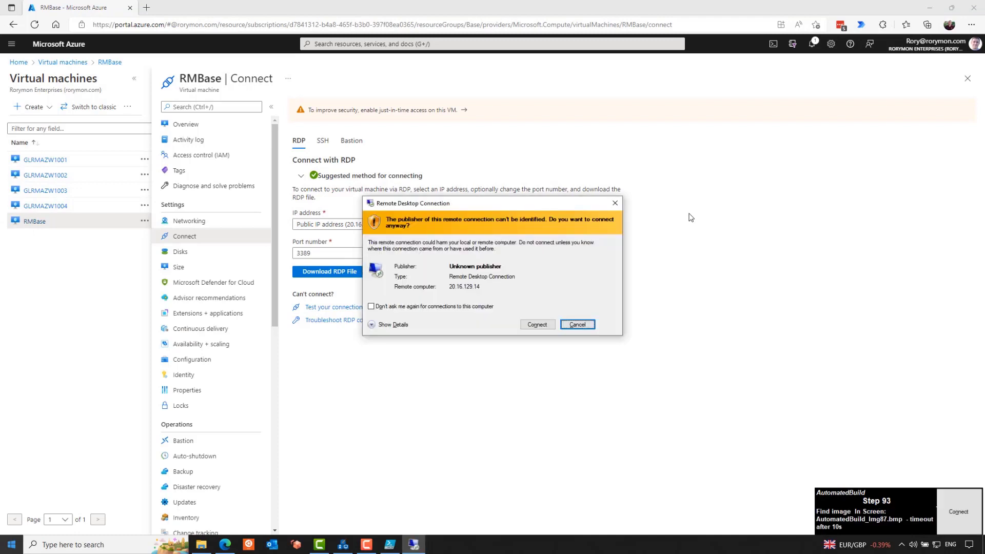
pyautogui.click(538, 324)
pyautogui.write('••••••••••••')
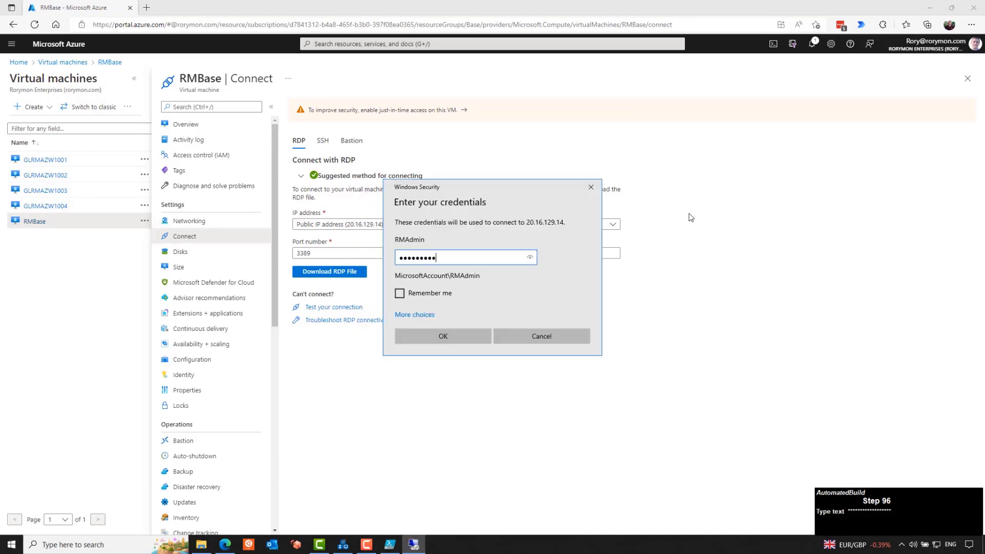
pyautogui.press('Return')
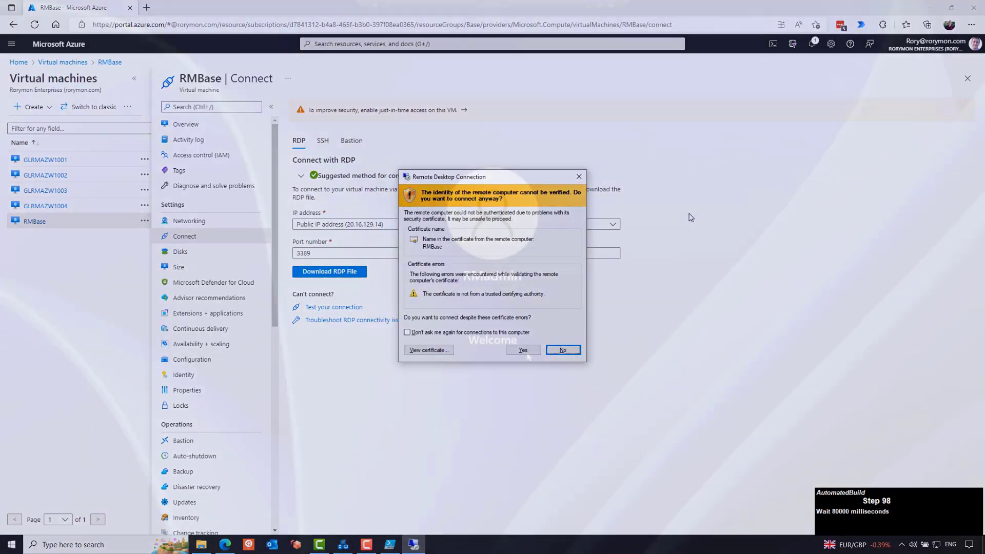
pyautogui.click(524, 351)
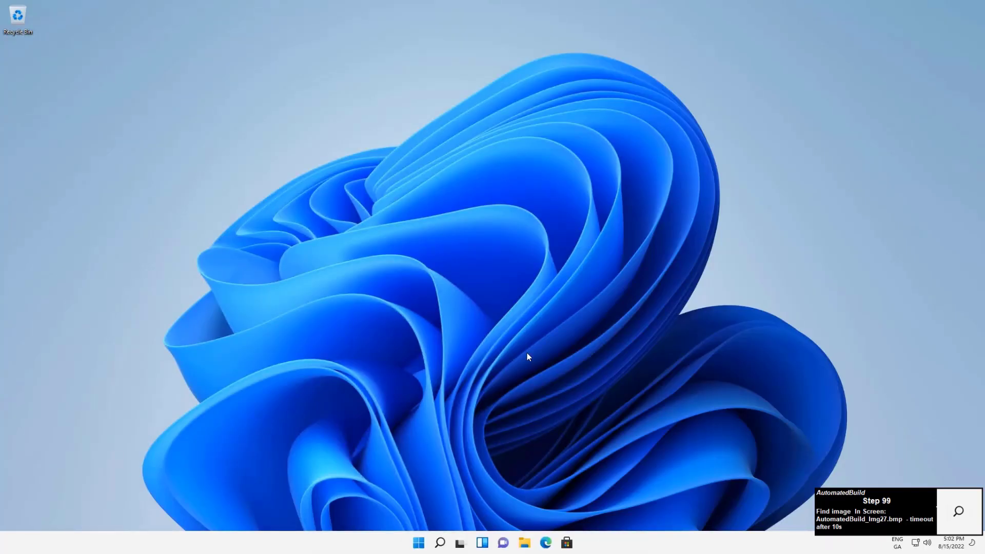
# Step: Launch Windows PowerShell ISE as administrator from Windows Search
pyautogui.press('super+s')
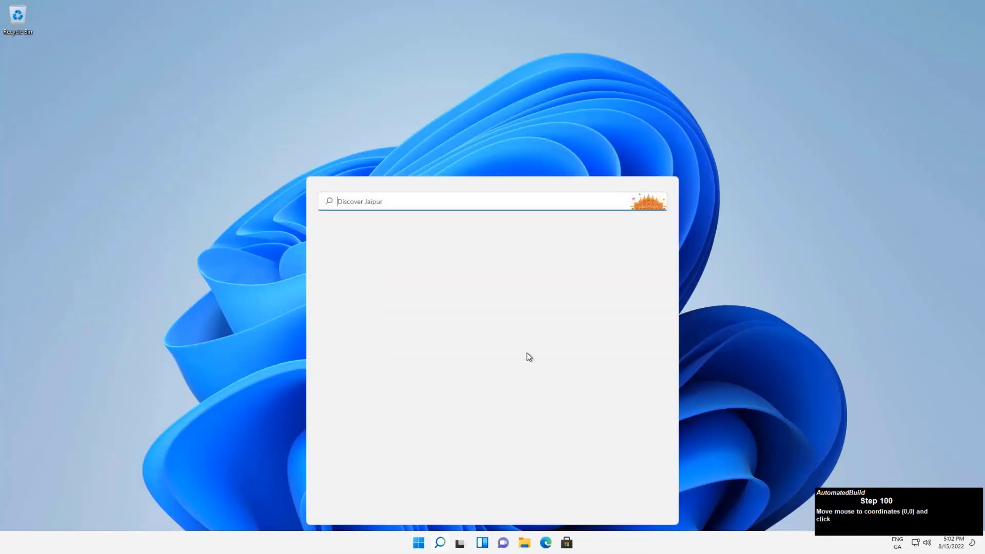
pyautogui.write('Powershell ISE')
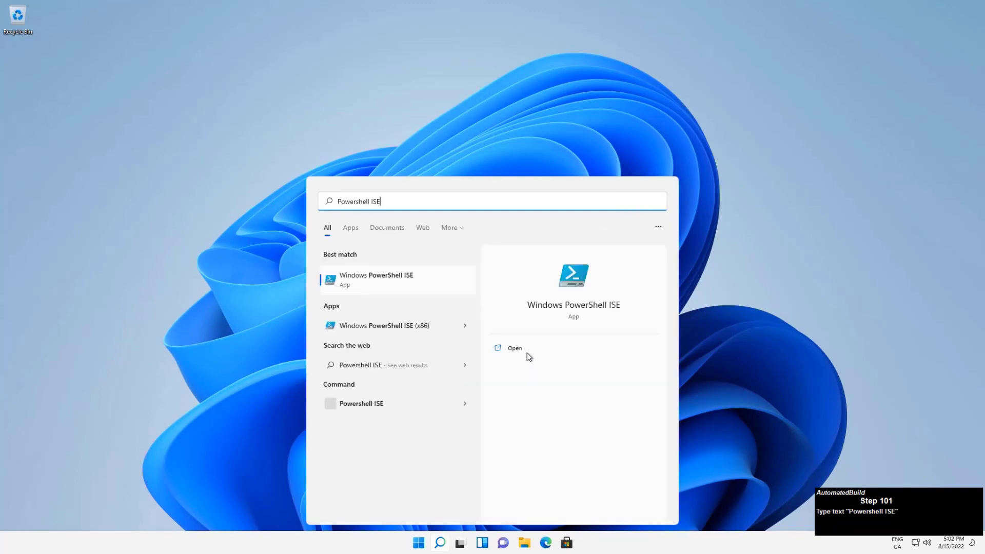
pyautogui.click(529, 360)
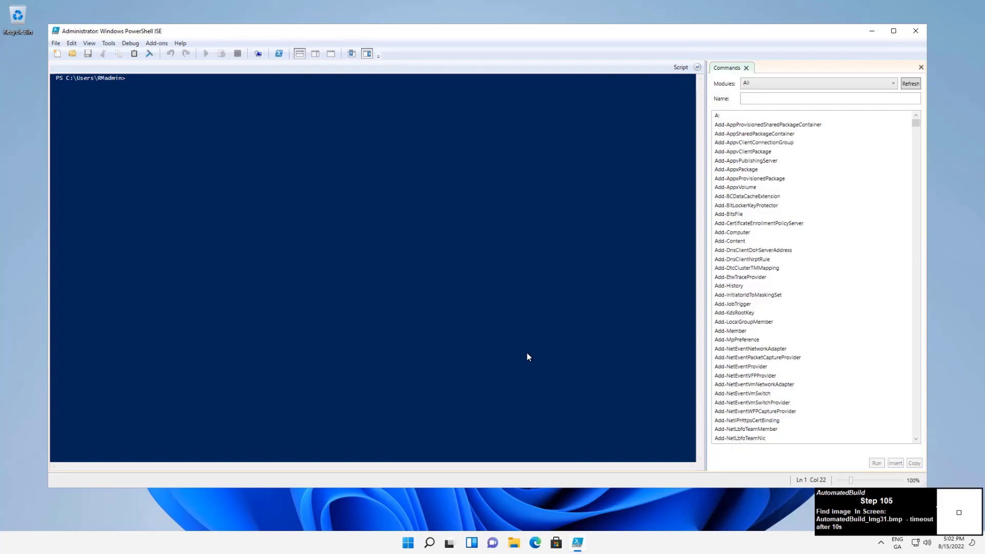
# Step: Download BaseImage.zip to C:\Users\Public\Downloads with Invoke-WebRequest
pyautogui.press('super+Up')
pyautogui.hotkey('ctrl', 'n')
pyautogui.write("Invoke-WebRequest -Uri '")
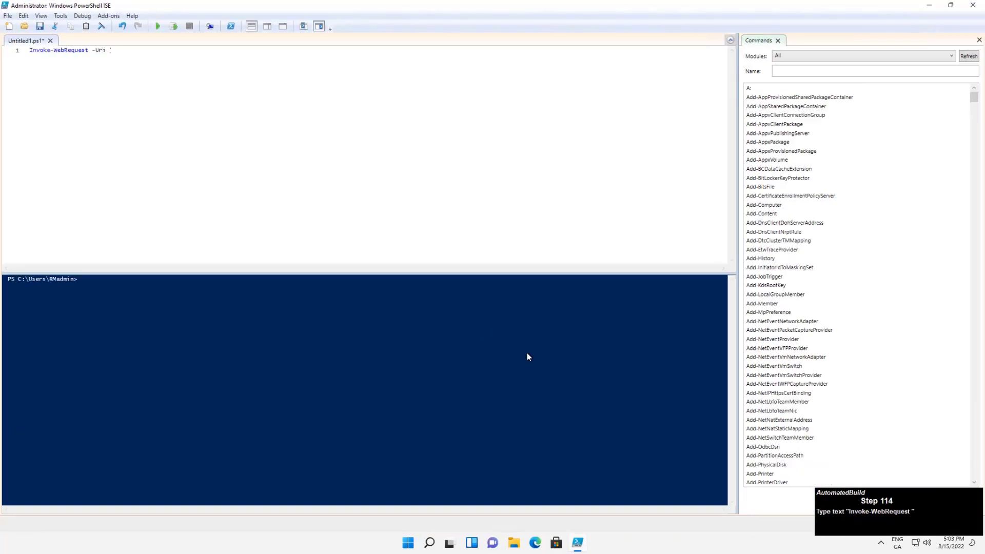
pyautogui.write('https:/...=d8fr05&download=1" -OutFile "C:\\Users\\Public\\Downloads\\BaseImage.zip"')
pyautogui.press('F5')
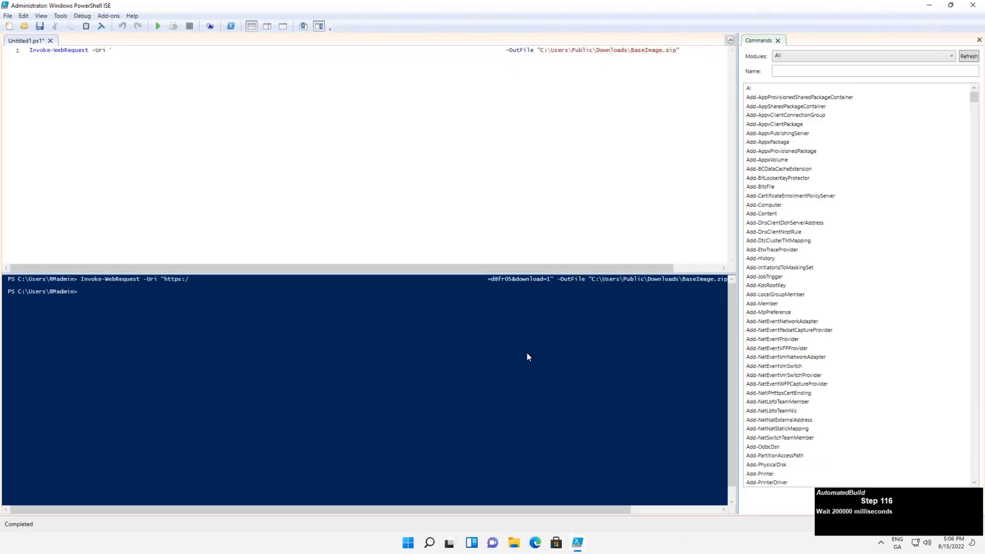
# Step: Create the C:\Users\Public\Downloads\Source folder and extract BaseImage.zip into it
pyautogui.write('$path = "C:\\Users\\Public\\Downloads\\Source"')
pyautogui.press('Return')
pyautogui.write('If(!(test-path -PathType container $path)){      New-Item -ItemType Directory -Path $path}')
pyautogui.press('Return')
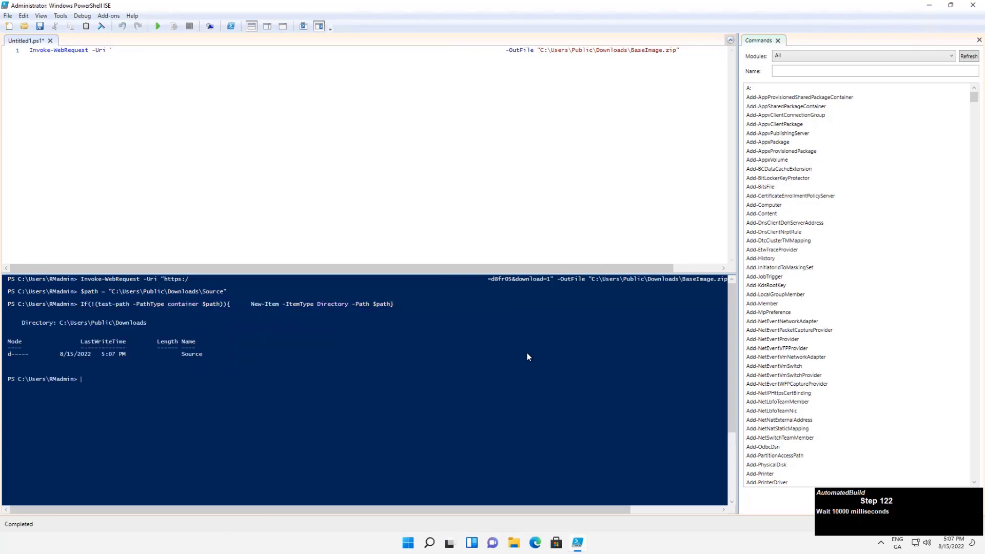
pyautogui.write('Expand-Archive C:\\Users\\Public\\Downloads\\BaseImage.zip -DestinationPath C:\\Users\\Public\\Downloads\\Source')
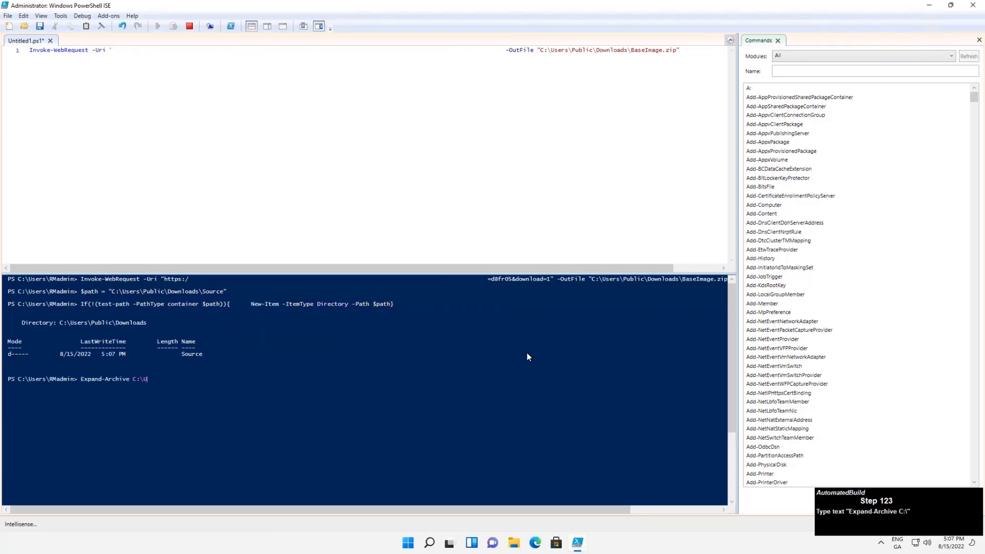
pyautogui.press('Return')
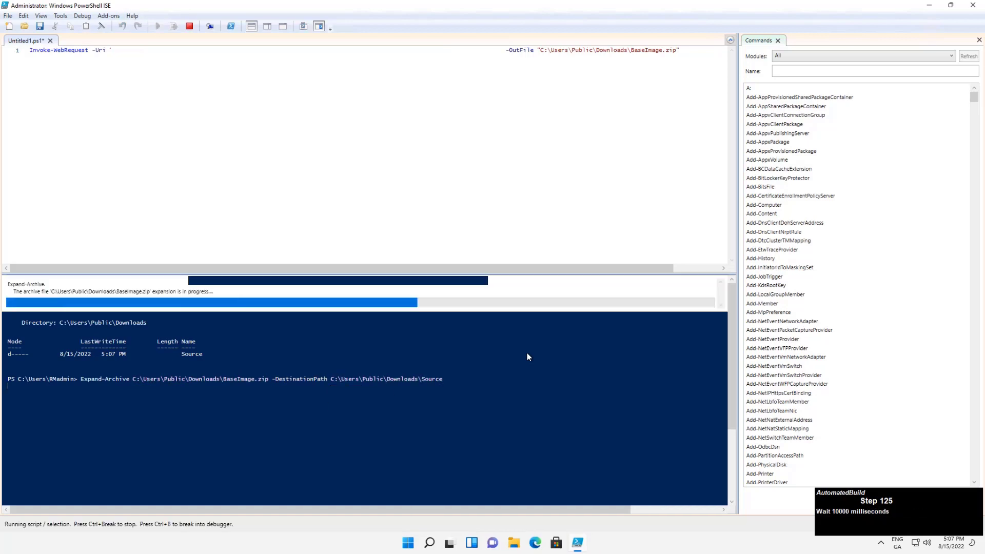
# Step: Silently install Application Jukebox Player and the CloudPager client with msiexec
pyautogui.write('$MSIArguments = @( "/i", (\'"{0}"\' -f "C:\\Users\\Public\\Downloads\\Source\\BaseImage\\Application Jukebox Player x64.msi"),"/qn")')
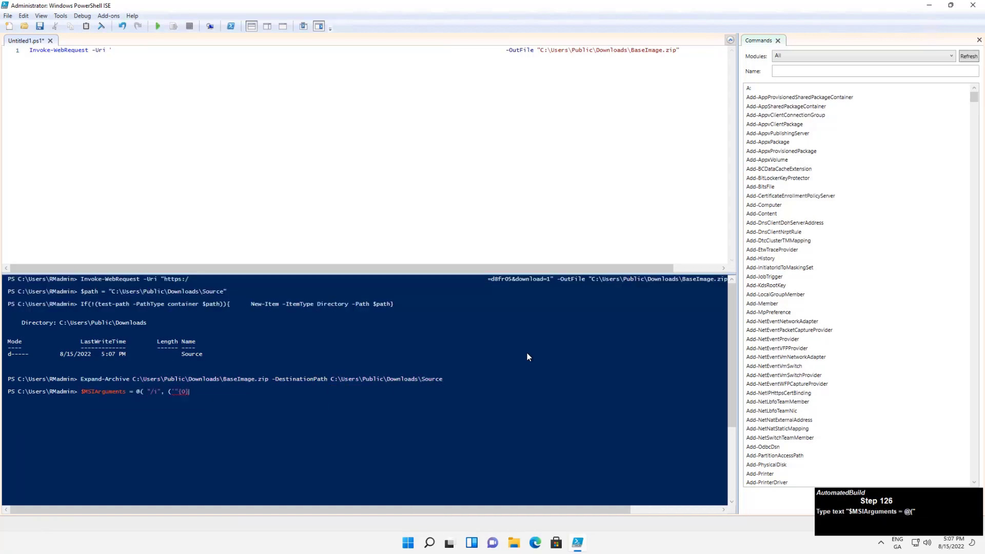
pyautogui.press('Return')
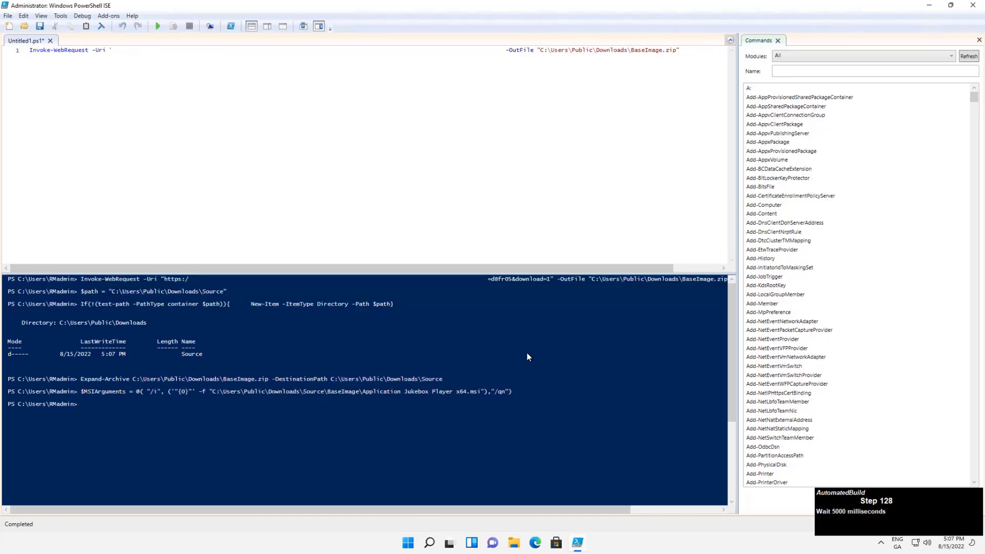
pyautogui.write('Start-Process "msiexec.exe" -ArgumentList $MSIArguments -Wait -NoNewWindow')
pyautogui.press('Return')
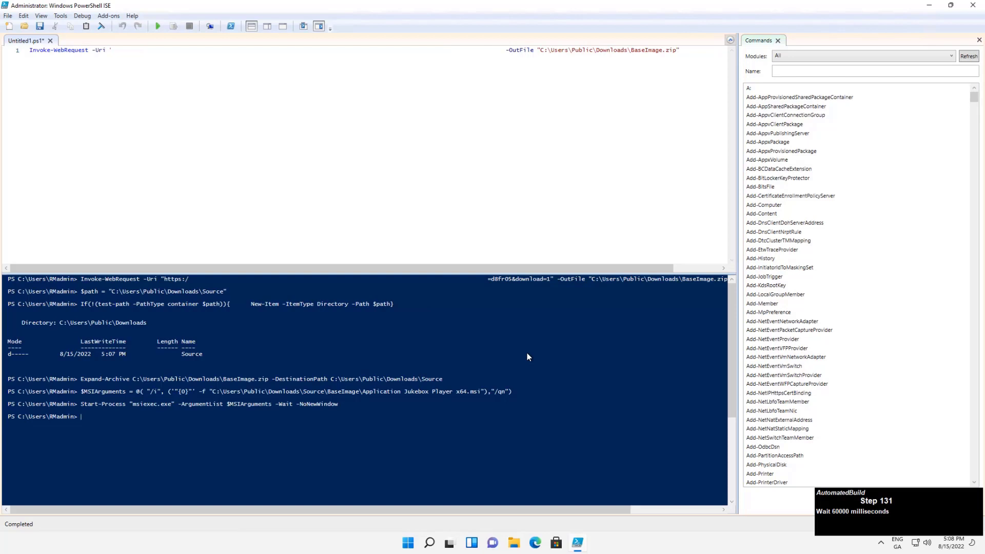
pyautogui.write('$MSIArguments = @( "/i", (\'"{0}"\' -f "C:\\Users\\Public\\Downloads\\Source\\BaseImage\\cloudpager-client-setup-x86_2-0-0-789.msi"), "SERVERURL=https://","/qn")')
pyautogui.press('Return')
pyautogui.write('Start-Process "msiexec.exe" -ArgumentList $MSIArguments -Wait -NoNewWindow')
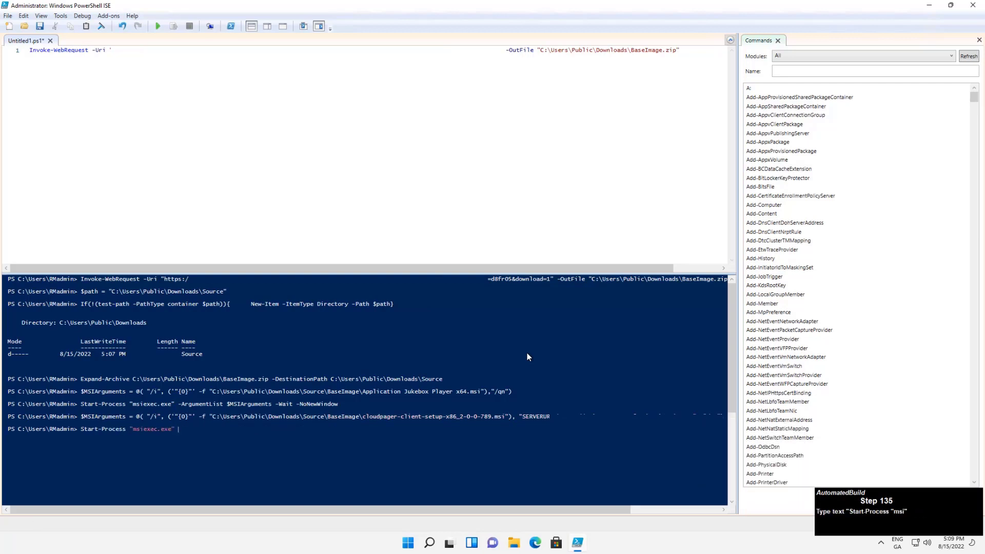
pyautogui.press('Return')
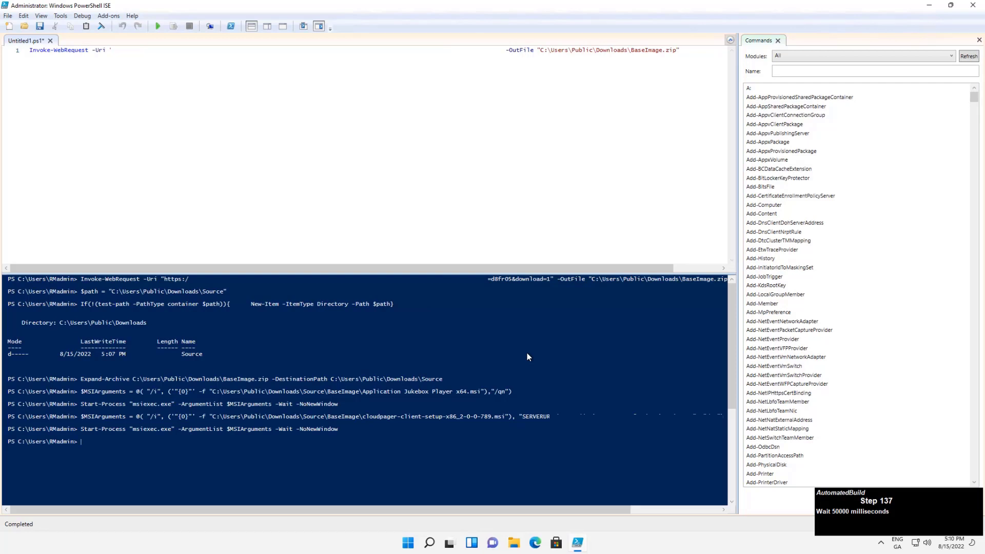
# Step: Run sysprep.exe with Generalize enabled and shutdown afterwards
pyautogui.write('cd C:\\Wind')
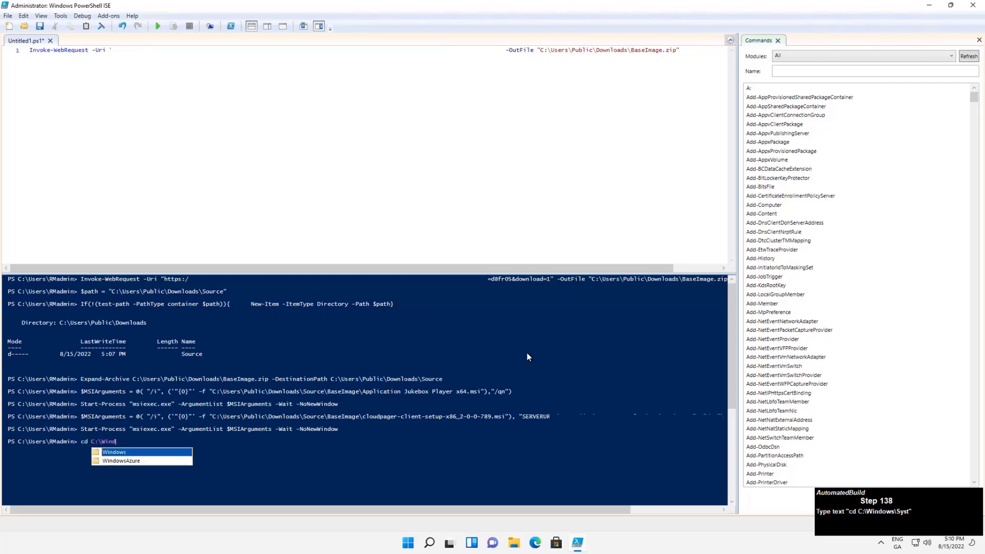
pyautogui.write('ows\\System32\\SysPrep')
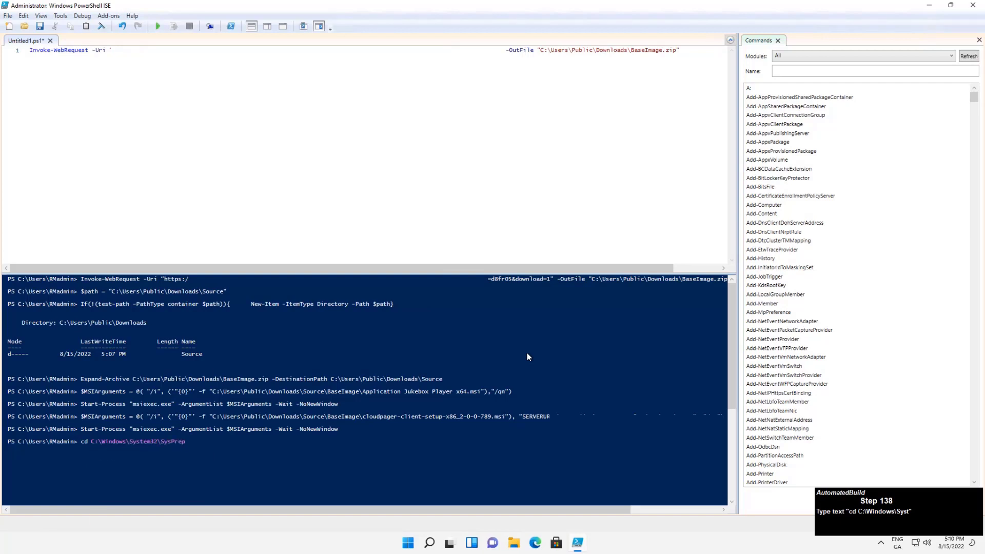
pyautogui.press('Return')
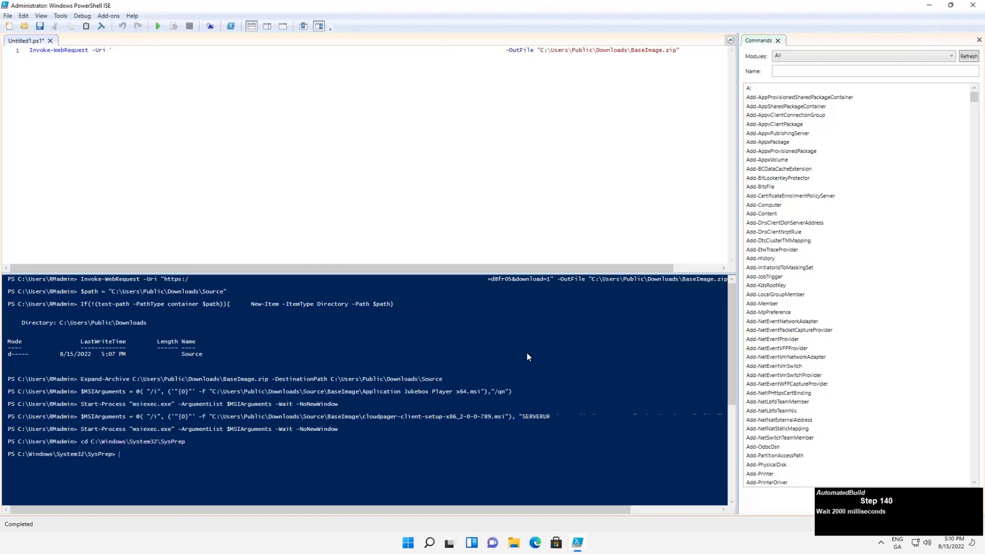
pyautogui.write('.\\sysprep.exe')
pyautogui.press('Return')
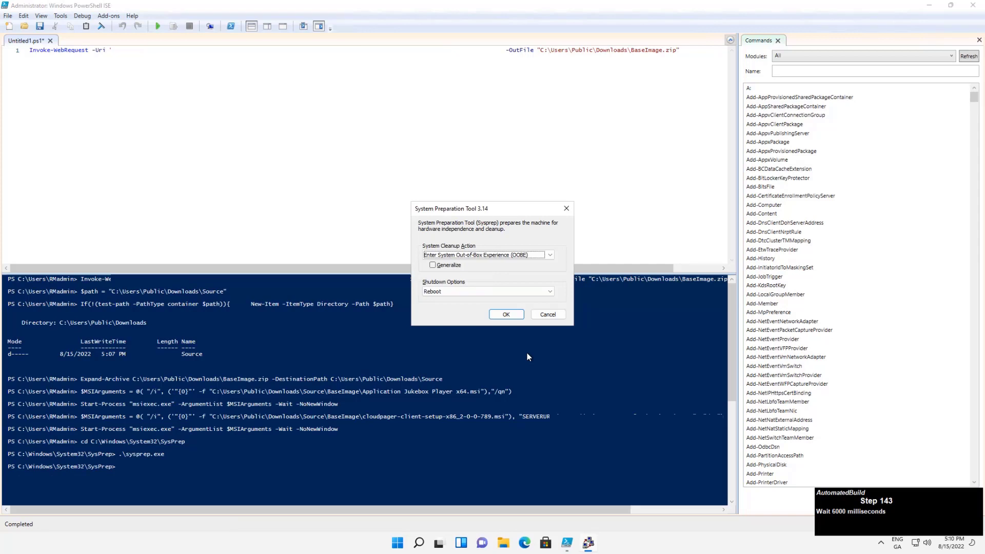
pyautogui.press('Tab')
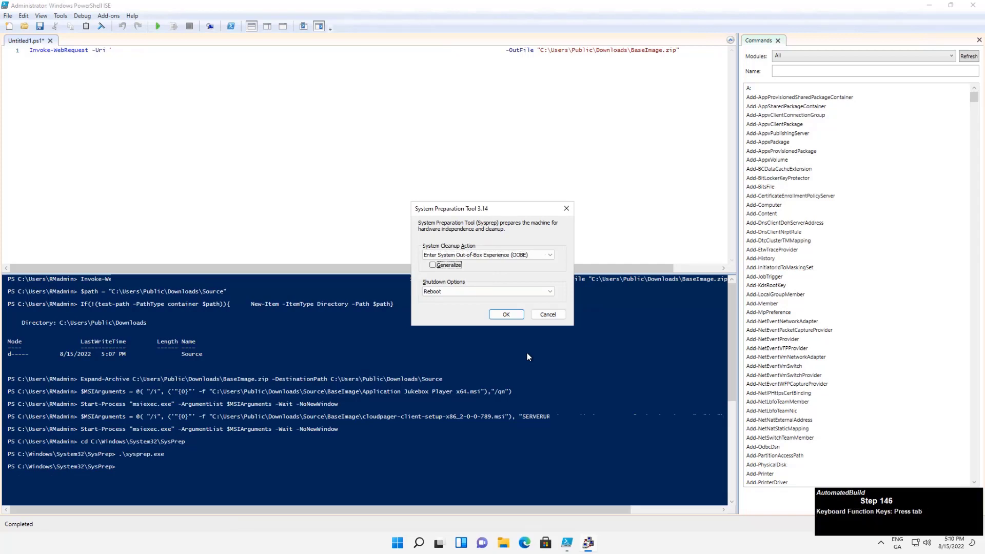
pyautogui.press('Tab')
pyautogui.press('Down')
pyautogui.press('Return')
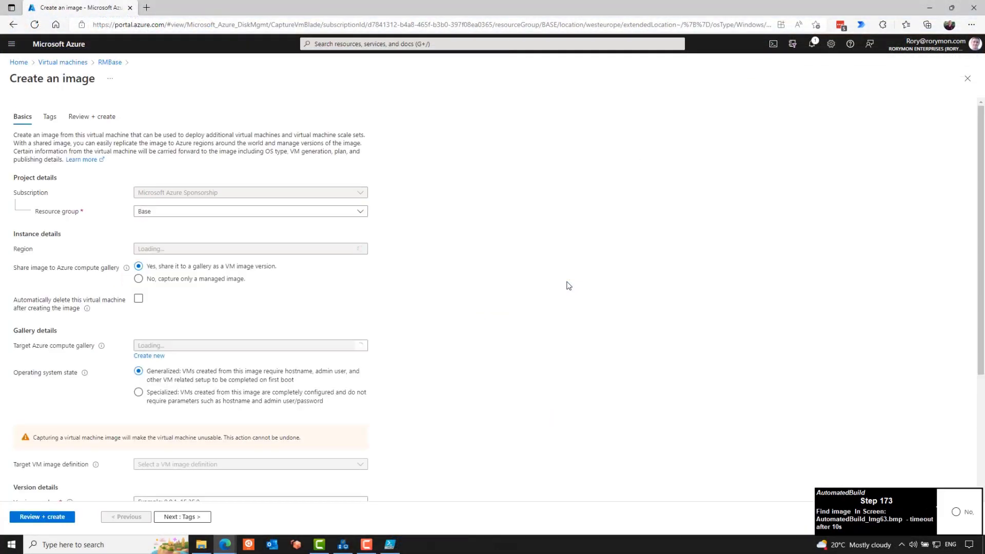
pyautogui.click(139, 279)
pyautogui.click(42, 516)
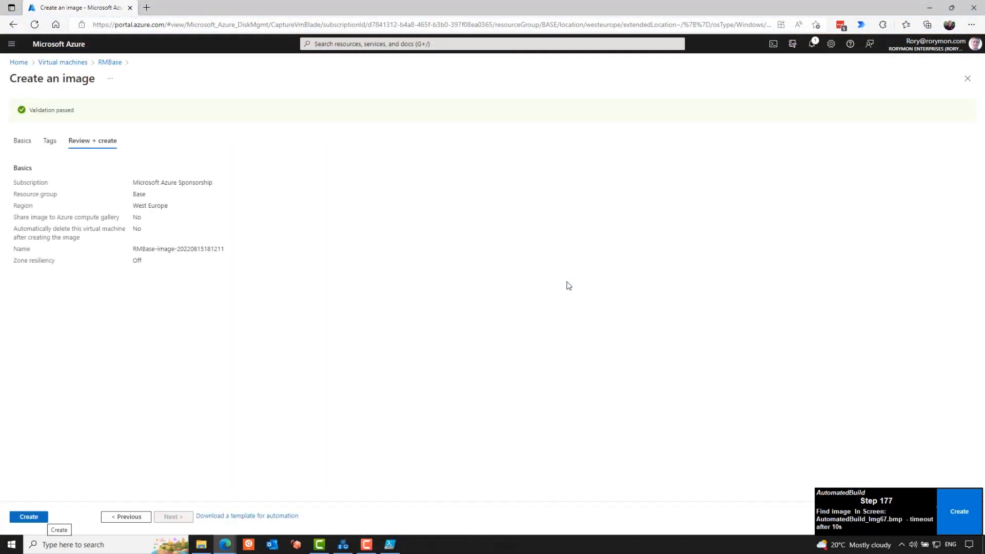
pyautogui.click(29, 517)
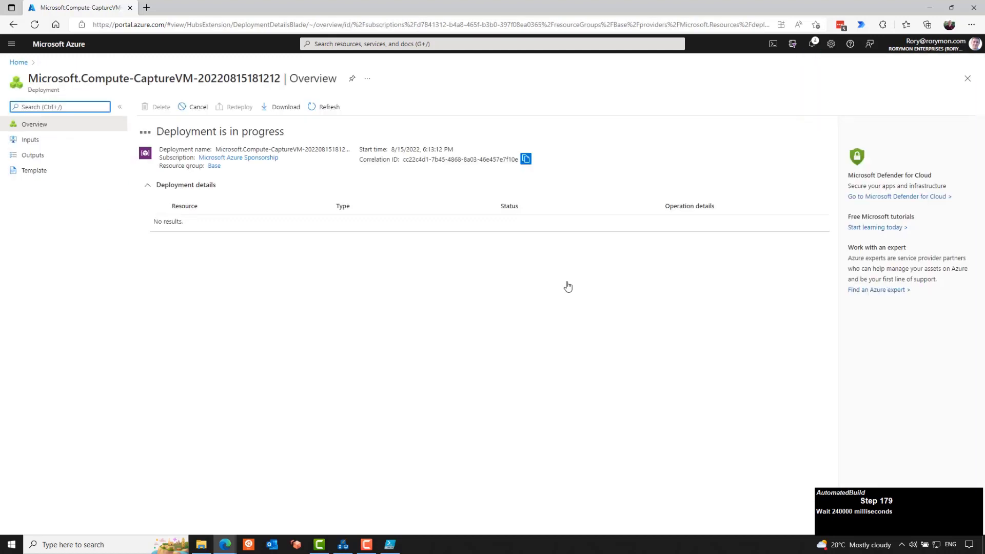
pyautogui.hotkey('ctrl', 'n')
pyautogui.write('https://endpoint.microsoft.com')
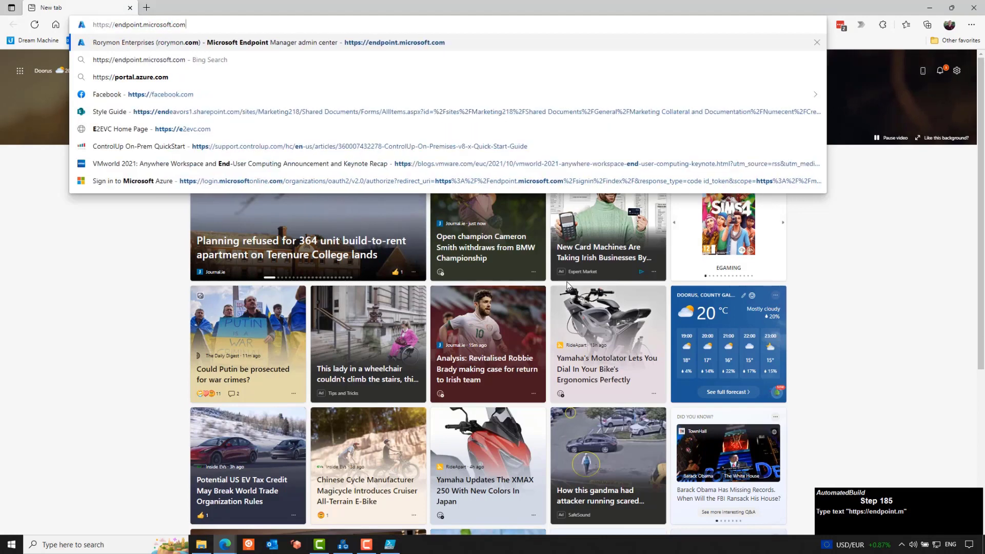
# Step: Sign in to endpoint.microsoft.com and start adding a Windows 365 custom image
pyautogui.press('Return')
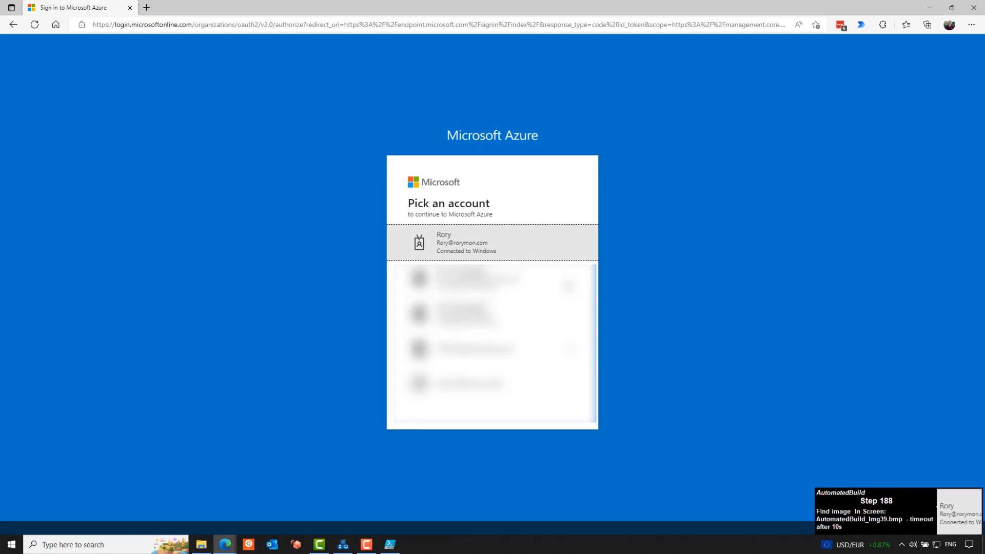
pyautogui.click(466, 243)
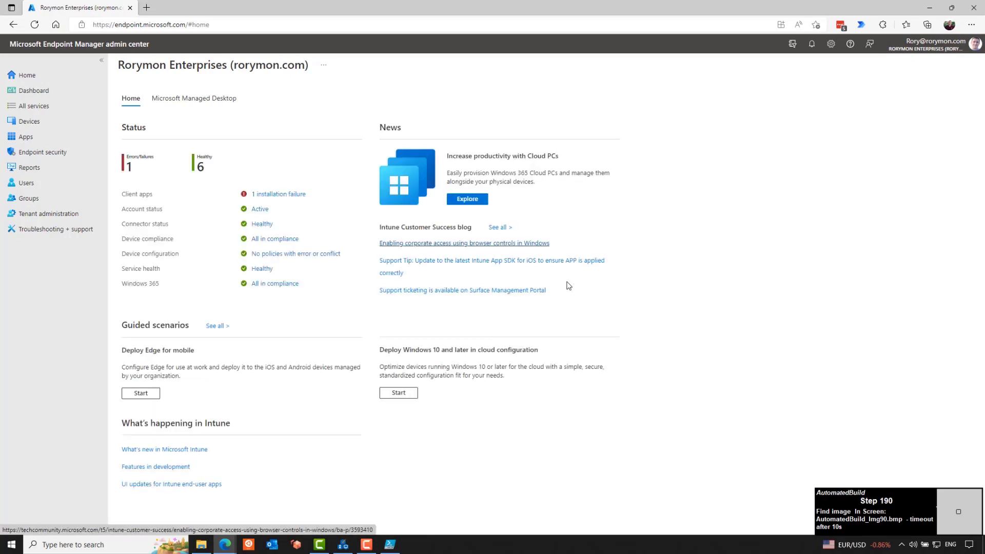
pyautogui.click(952, 8)
pyautogui.click(551, 21)
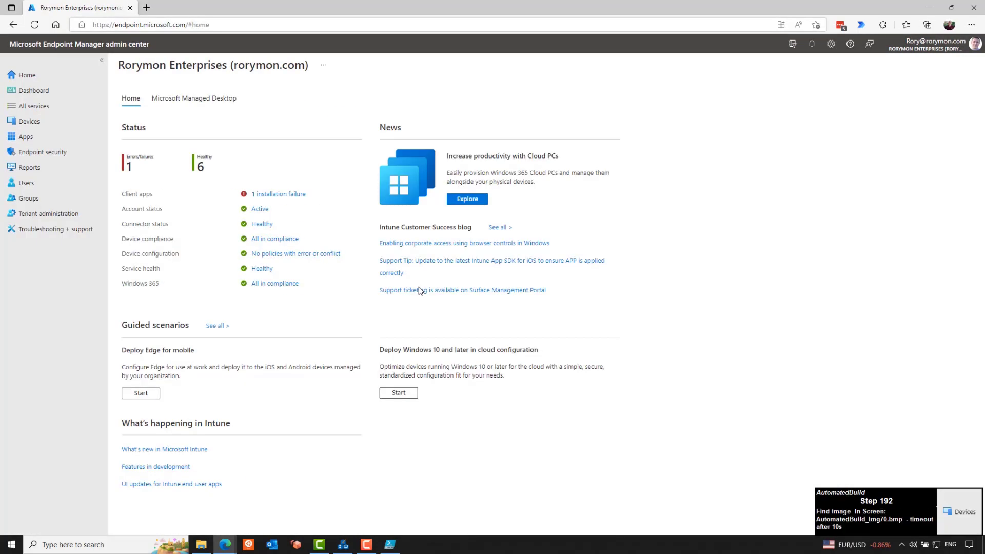
pyautogui.click(29, 121)
pyautogui.click(142, 307)
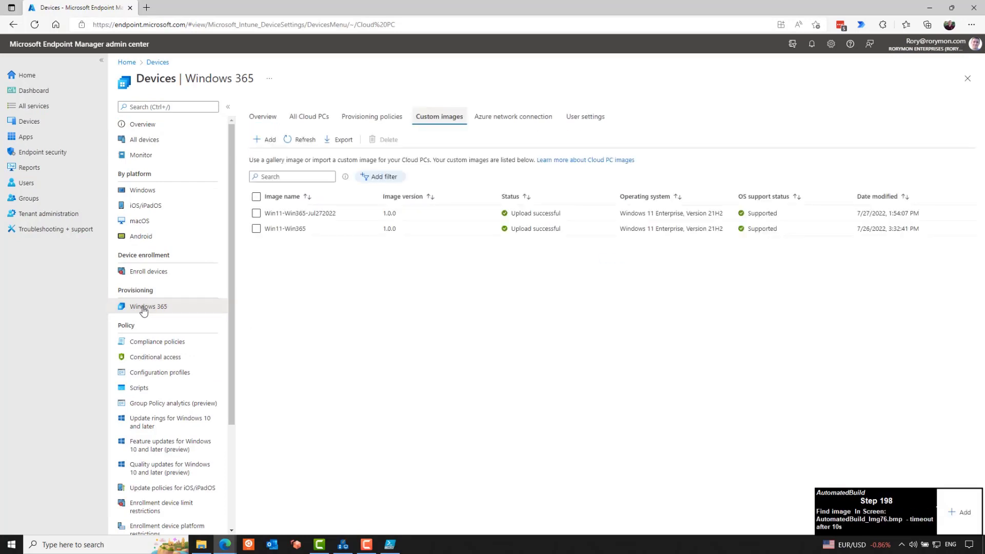
pyautogui.click(266, 139)
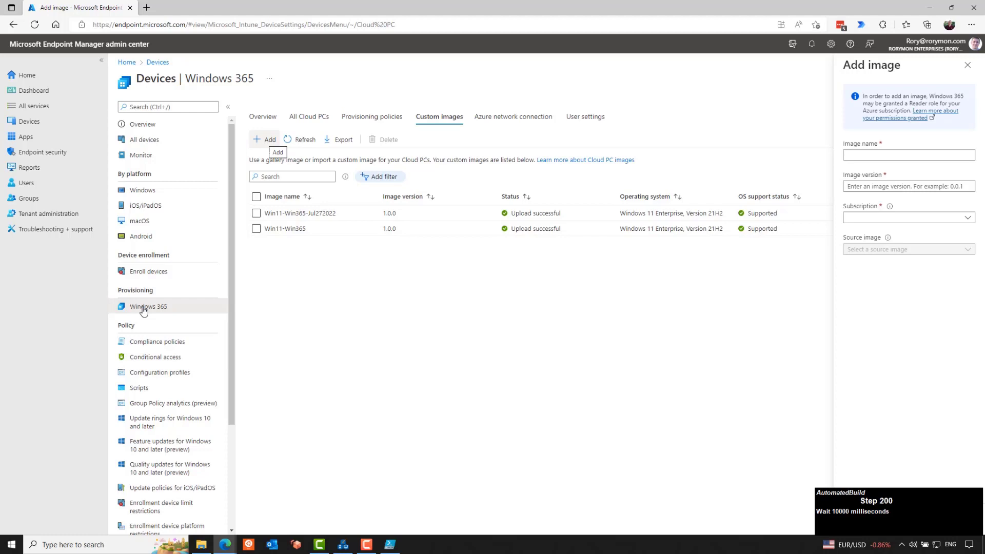
pyautogui.press('Tab')
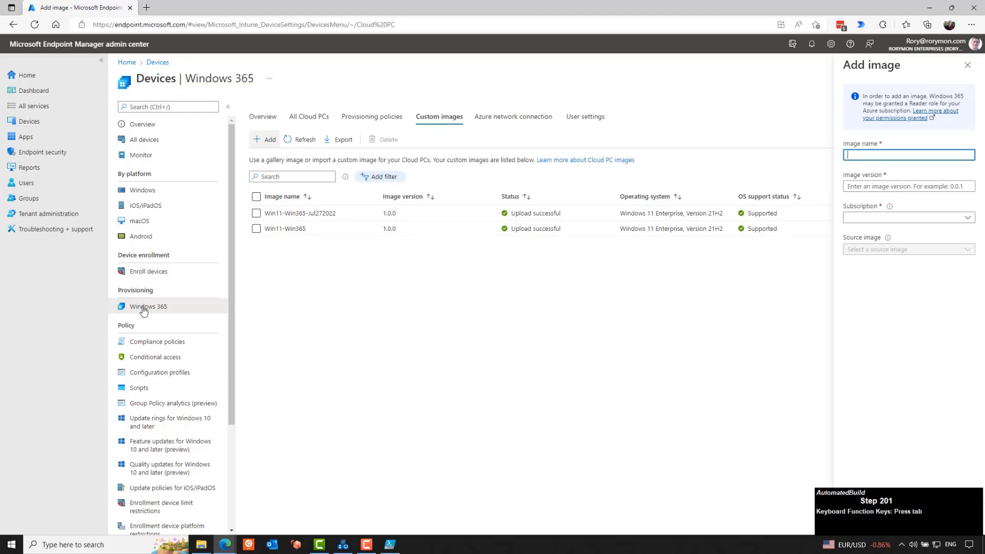
pyautogui.press('BackSpace')
pyautogui.press('BackSpace')
pyautogui.write('Win11-Win365-Aug152022')
pyautogui.press('Tab')
pyautogui.write('1.0.0')
pyautogui.press('Tab')
pyautogui.press('Down')
pyautogui.press('Down')
pyautogui.press('Down')
pyautogui.press('Return')
pyautogui.press('Tab')
pyautogui.press('Down')
pyautogui.press('Down')
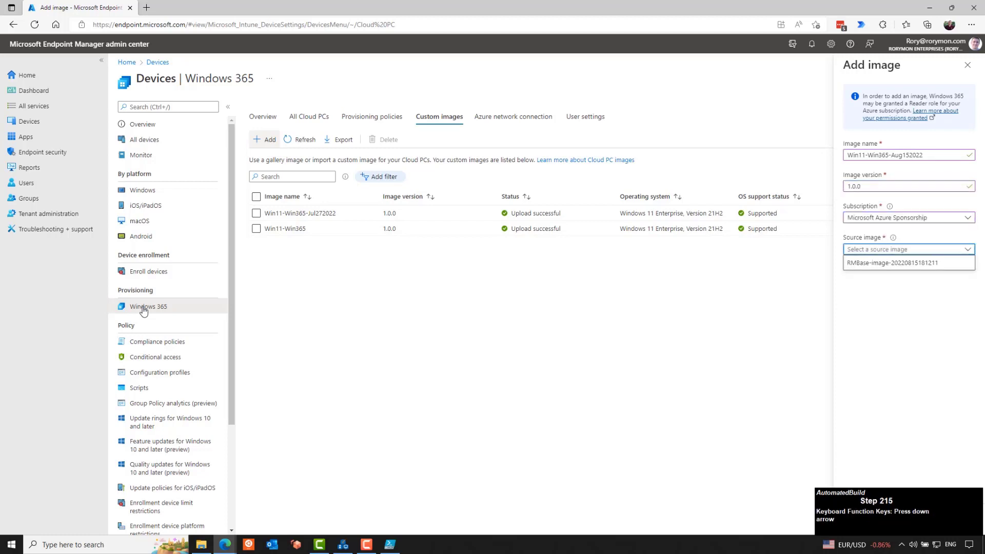
pyautogui.press('Return')
pyautogui.press('Tab')
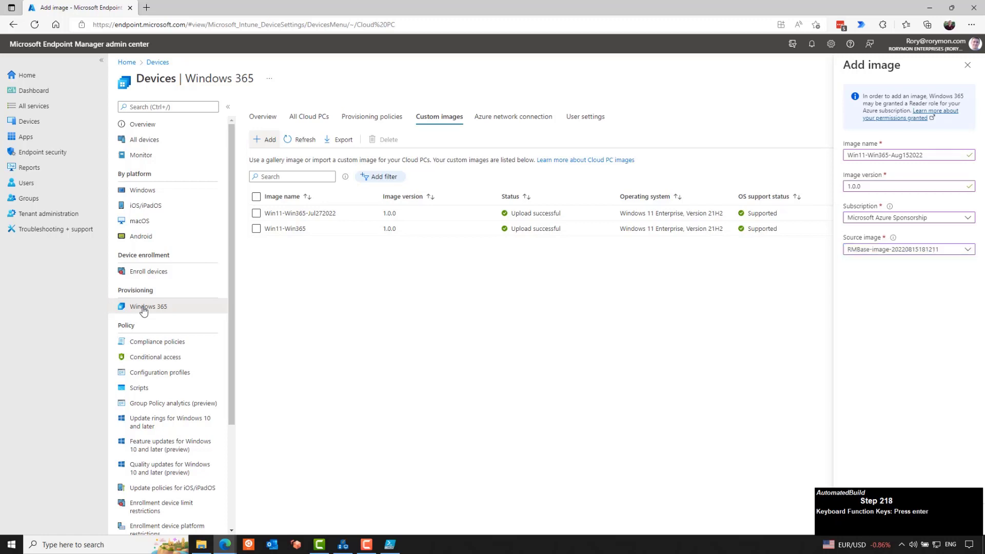
pyautogui.press('Return')
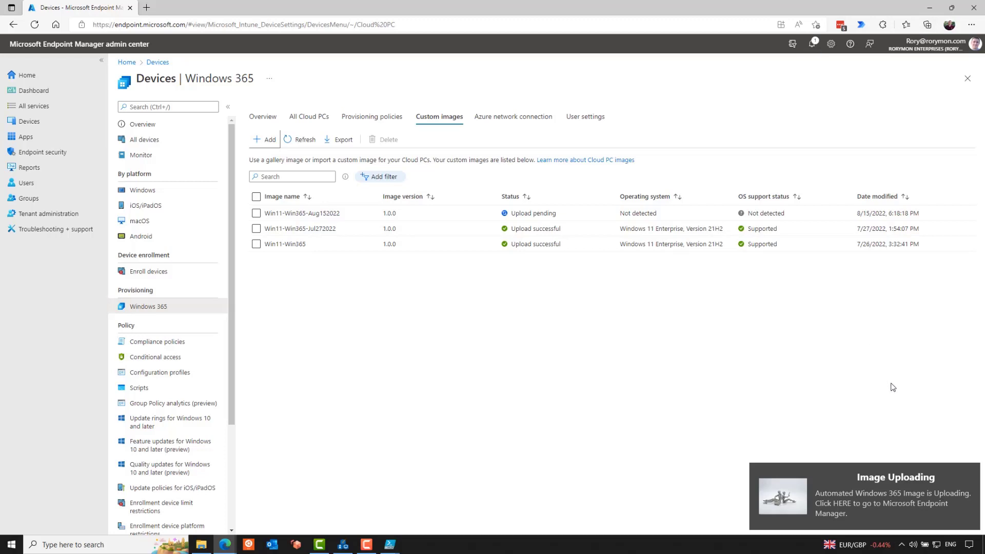
# Step: Verify Win11-Win365-Aug152022 shows Upload successful, then begin a new provisioning policy
pyautogui.click(896, 503)
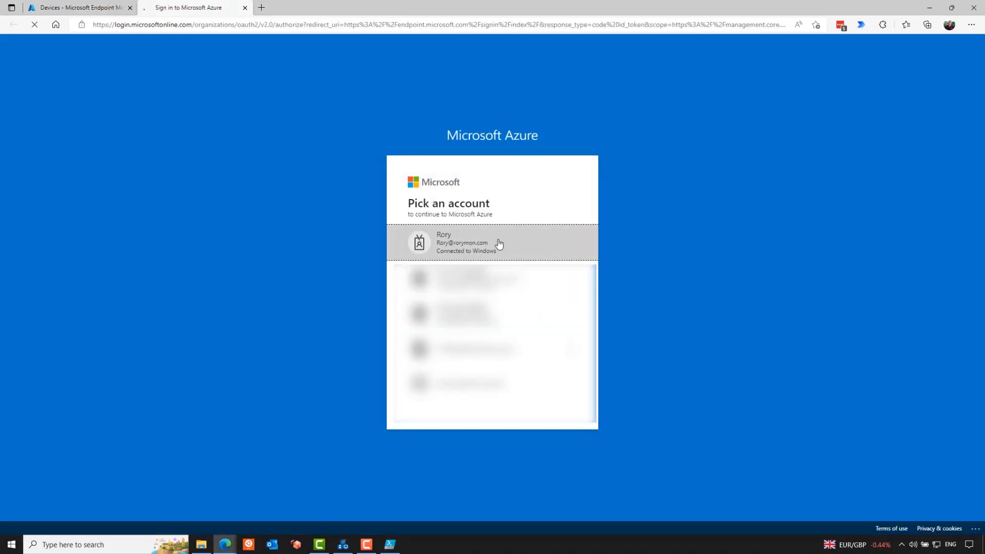
pyautogui.click(499, 243)
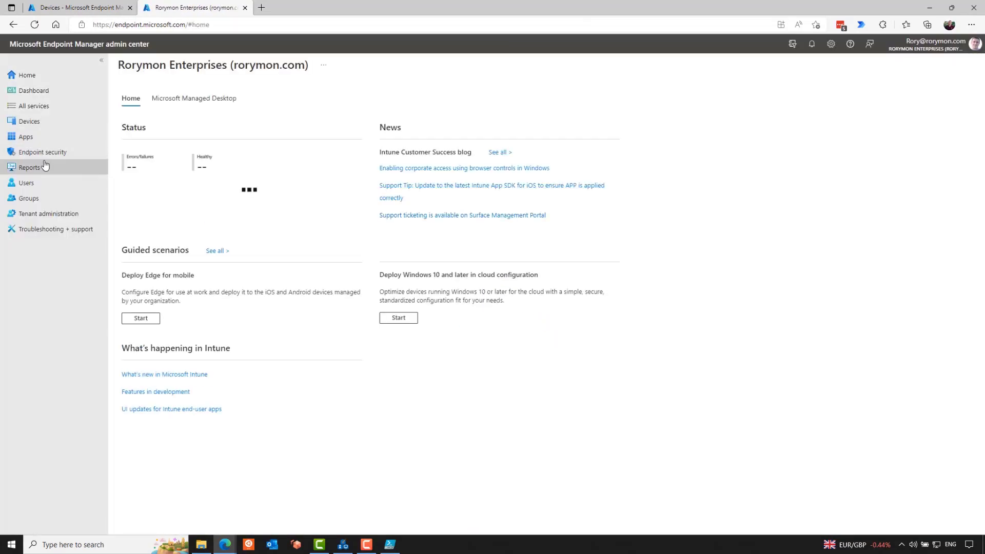
pyautogui.click(23, 122)
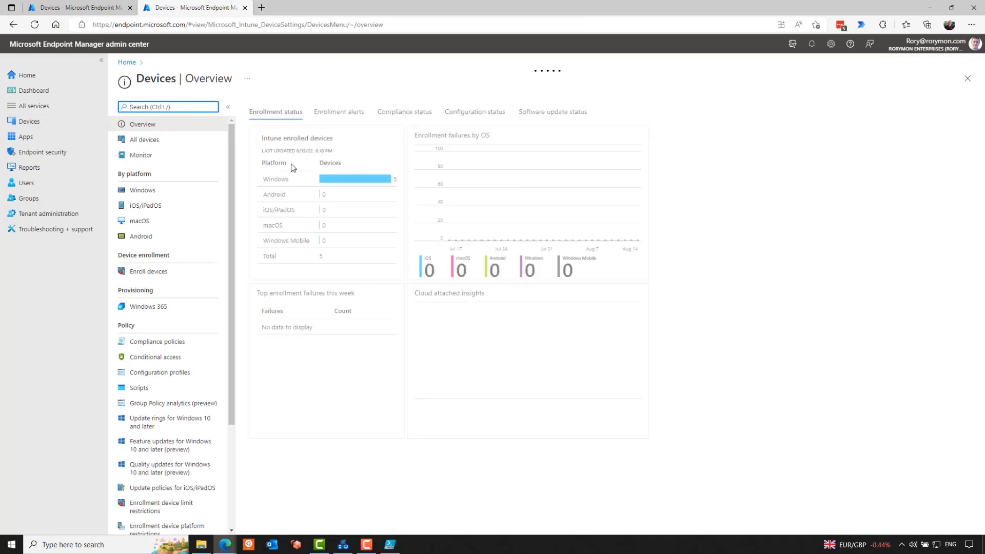
pyautogui.click(156, 307)
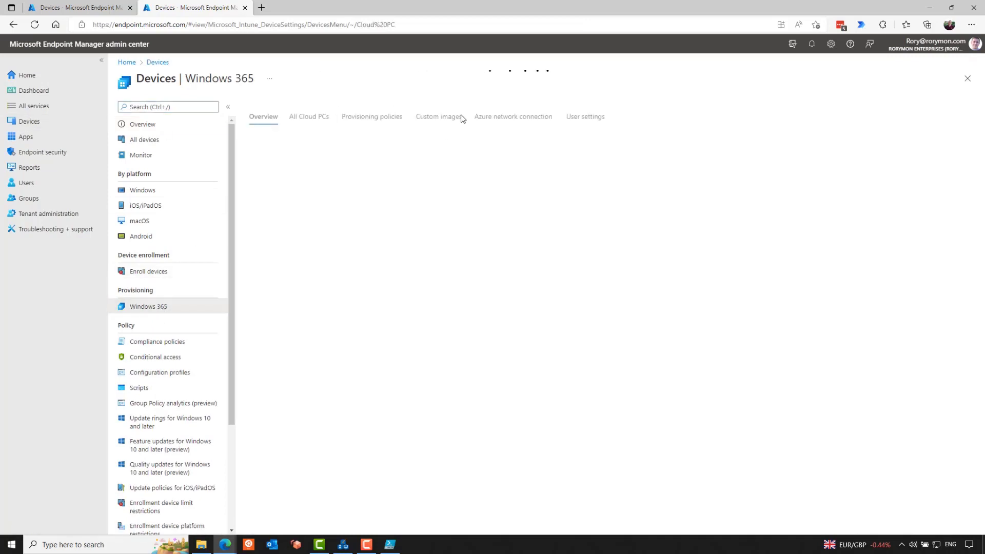
pyautogui.click(447, 119)
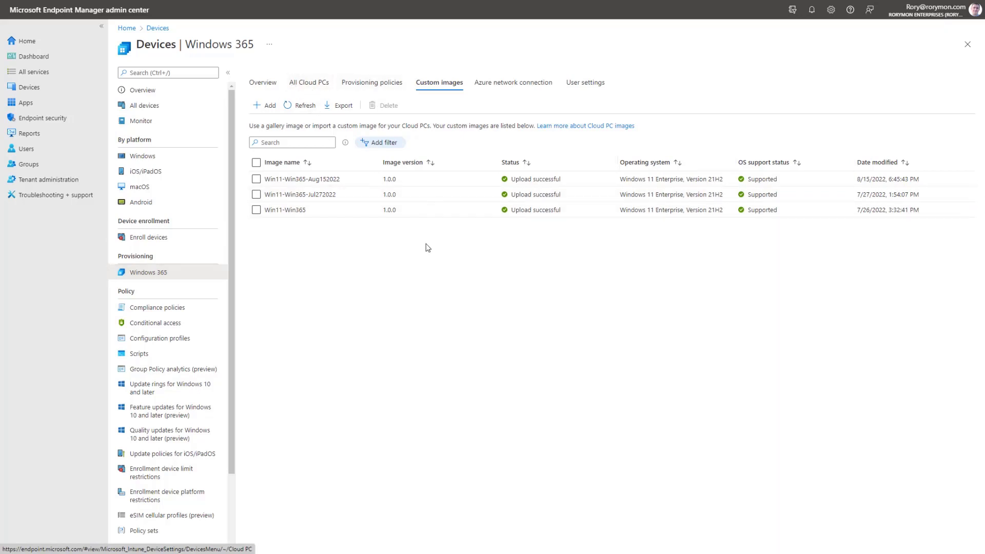
pyautogui.click(373, 85)
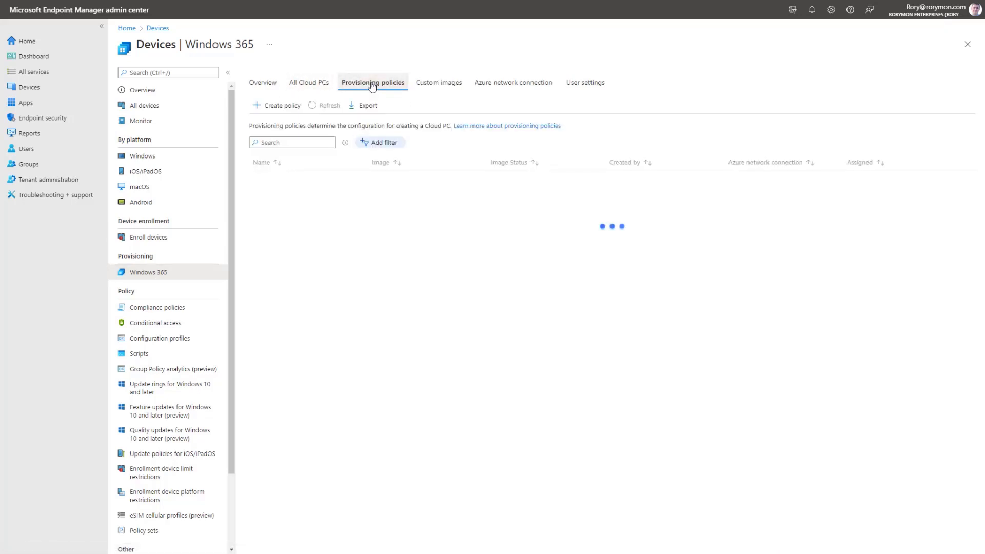
pyautogui.click(282, 106)
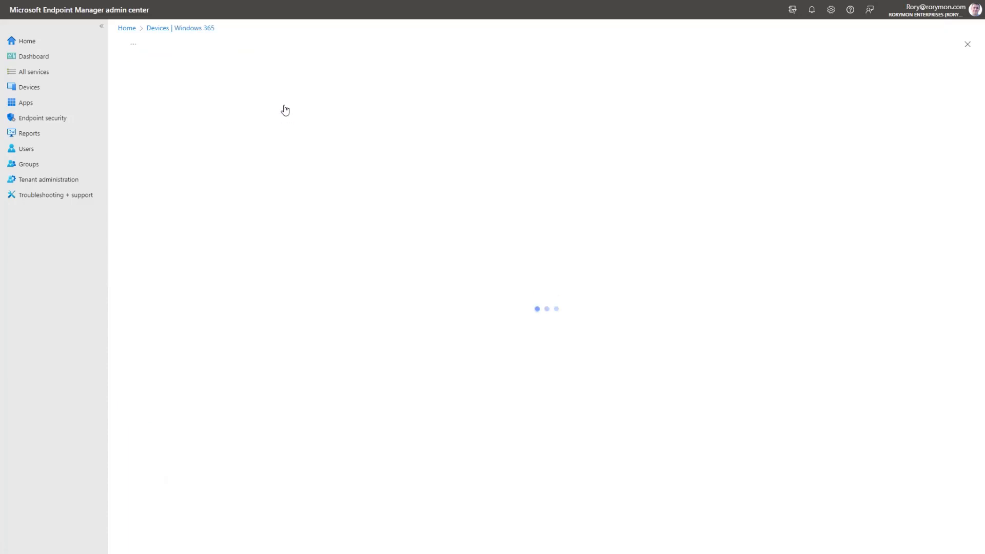
# Step: Name the policy Win11_Ent_CI, describe it 'Windows 11 Enterprise Custom Image', region West Europe
pyautogui.click(304, 126)
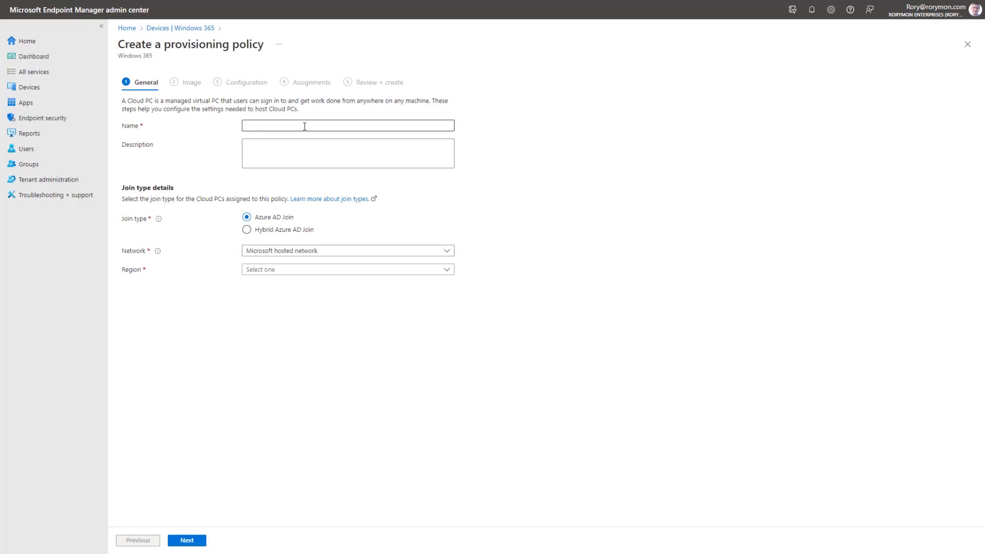
pyautogui.click(304, 126)
pyautogui.write('Win11')
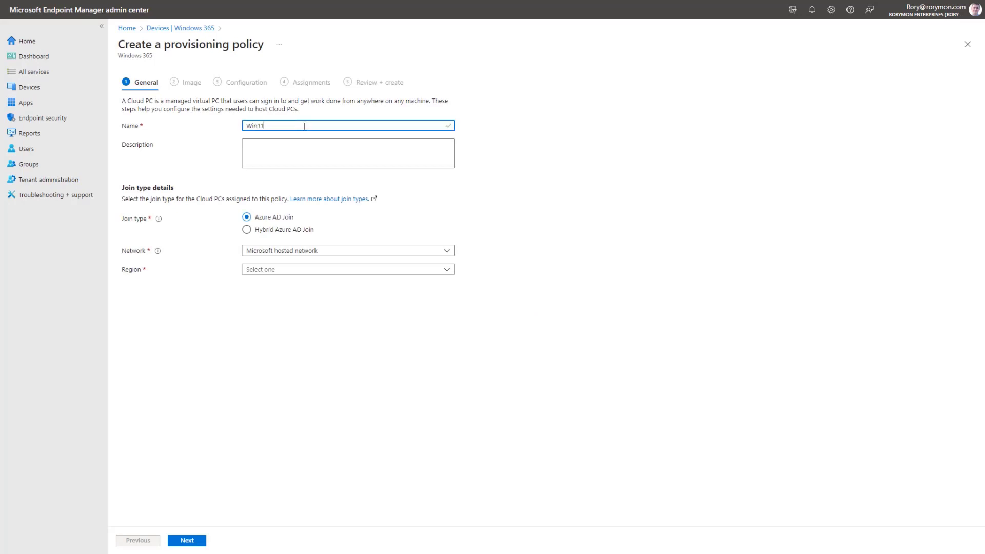
pyautogui.write('_Ent_Cl')
pyautogui.click(304, 147)
pyautogui.write('Win')
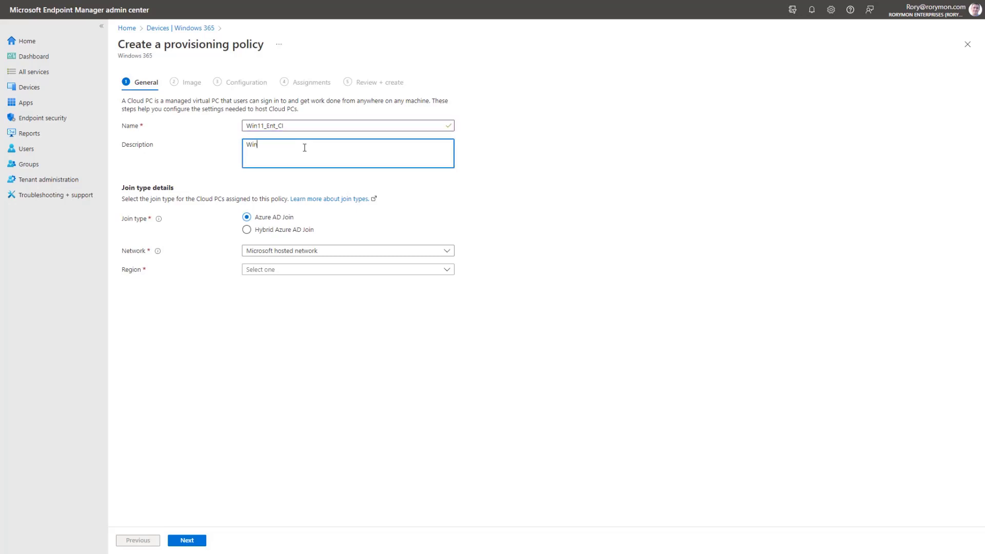
pyautogui.write('dows 11 Enterprise Custom Image')
pyautogui.click(450, 272)
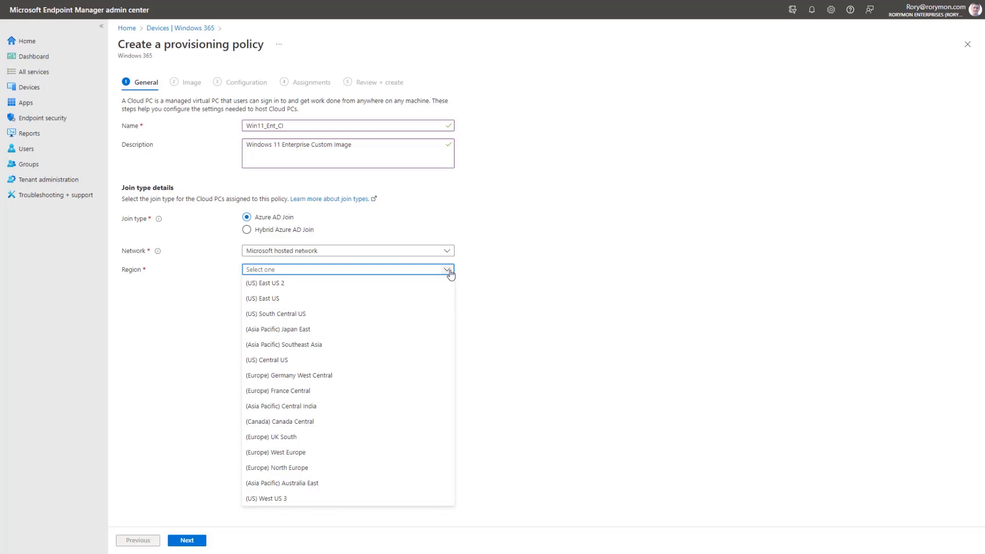
pyautogui.click(287, 453)
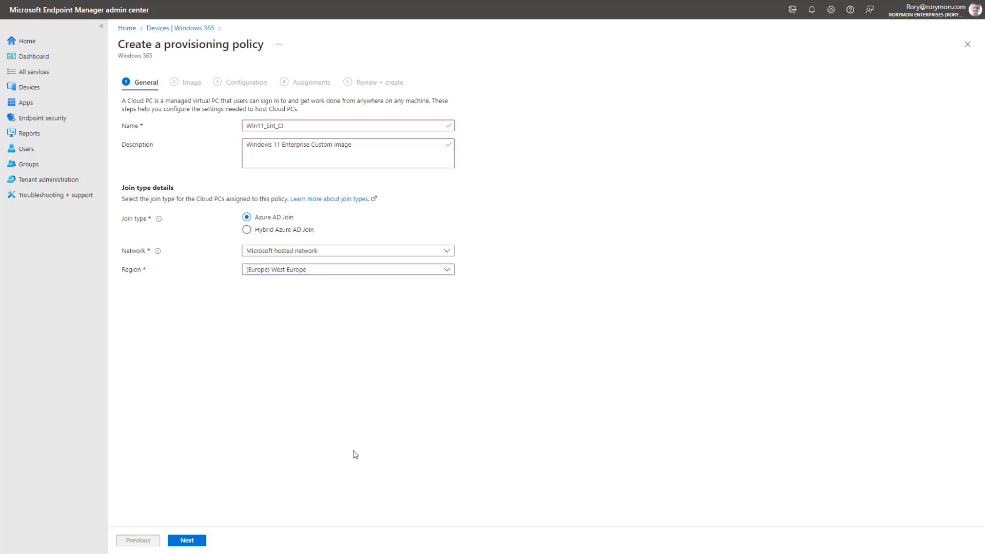
pyautogui.click(200, 541)
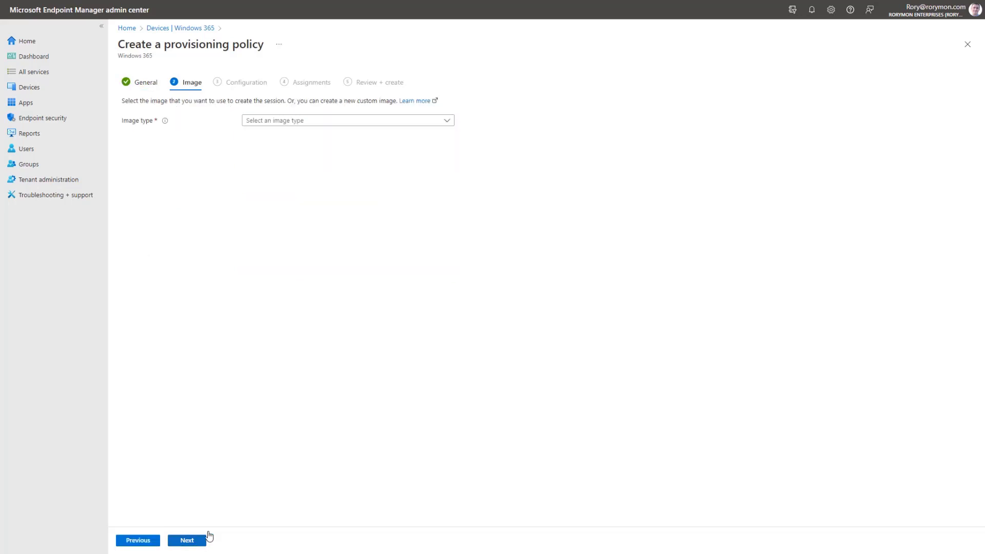
# Step: Set the policy image to the custom image Win11-Win365-Aug152022
pyautogui.click(446, 122)
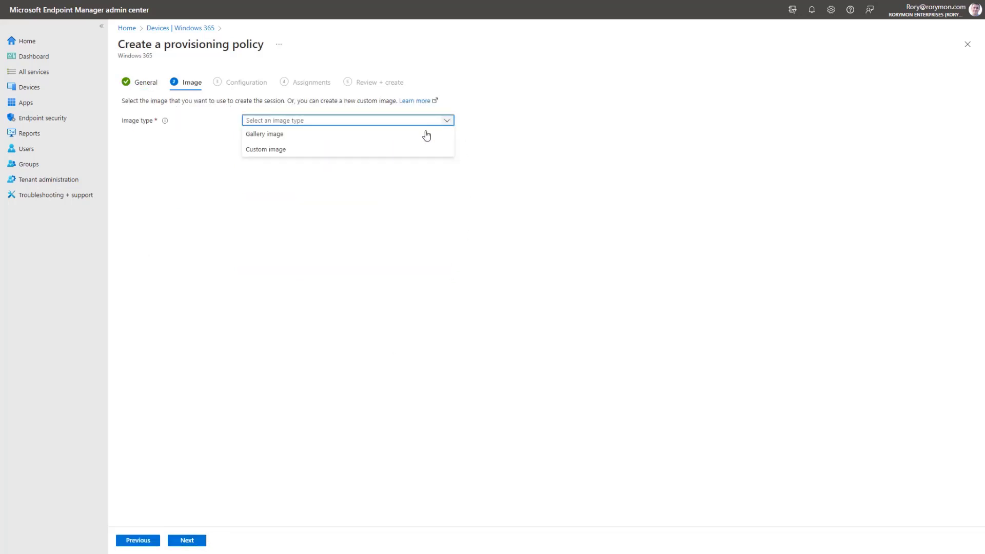
pyautogui.click(267, 151)
pyautogui.click(255, 141)
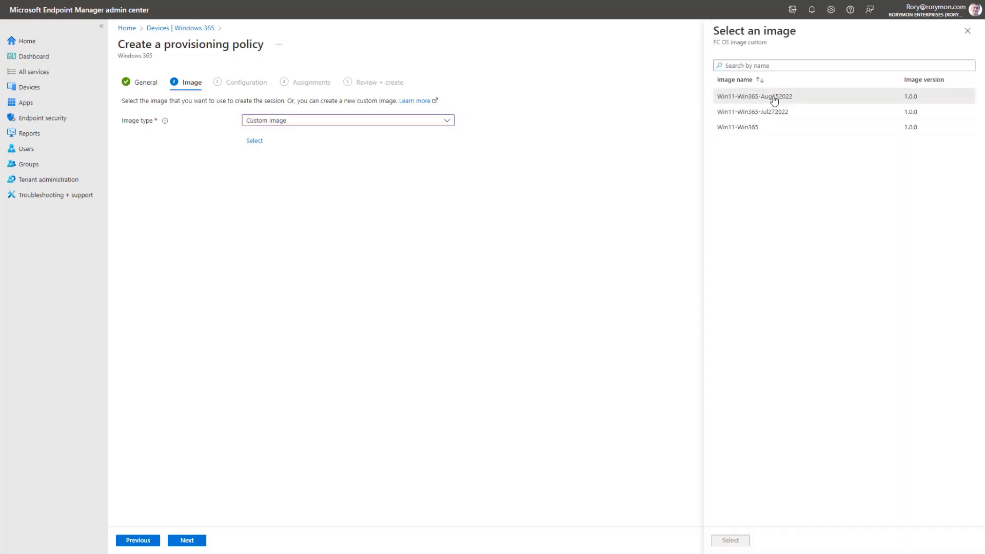
pyautogui.click(775, 98)
pyautogui.click(728, 543)
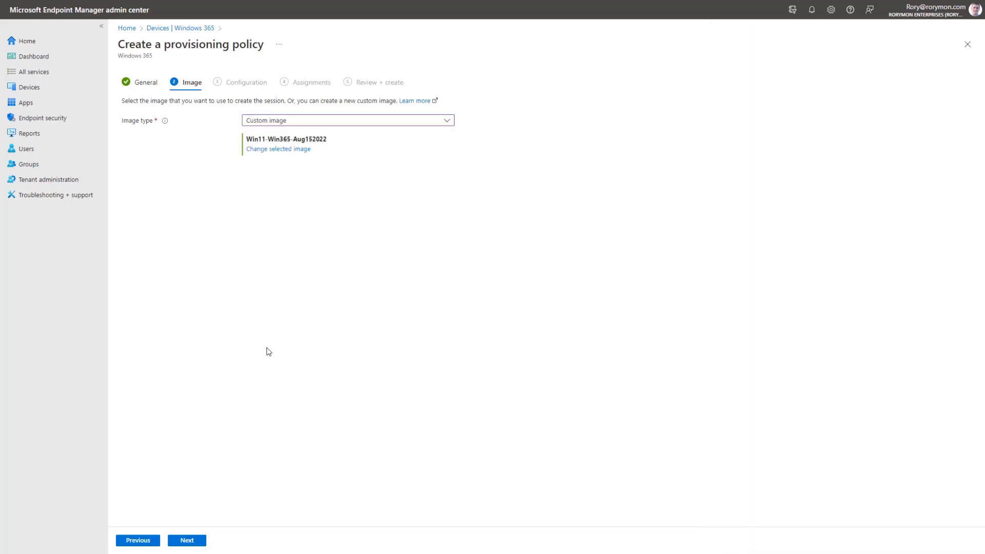
pyautogui.click(198, 542)
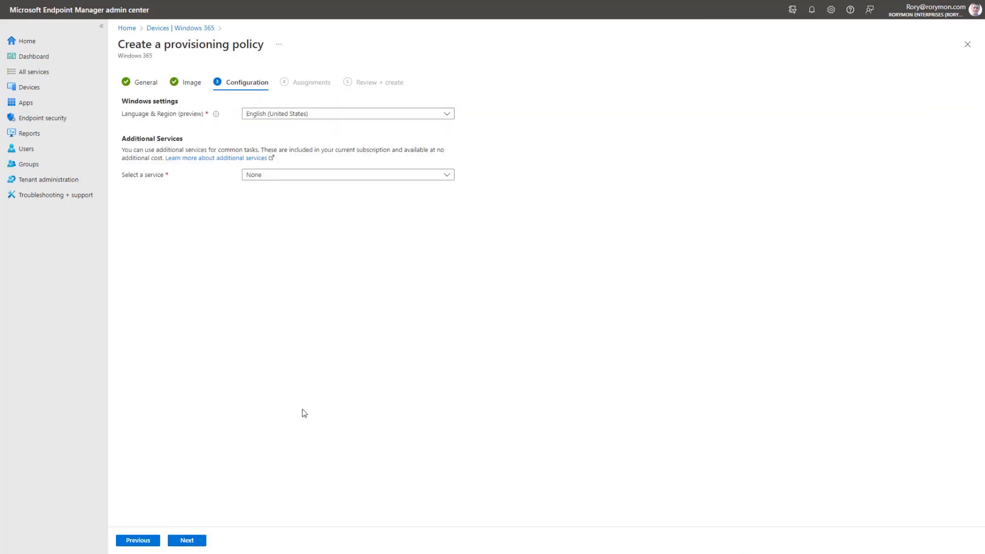
# Step: Assign the policy to one user and proceed to review and create
pyautogui.click(189, 543)
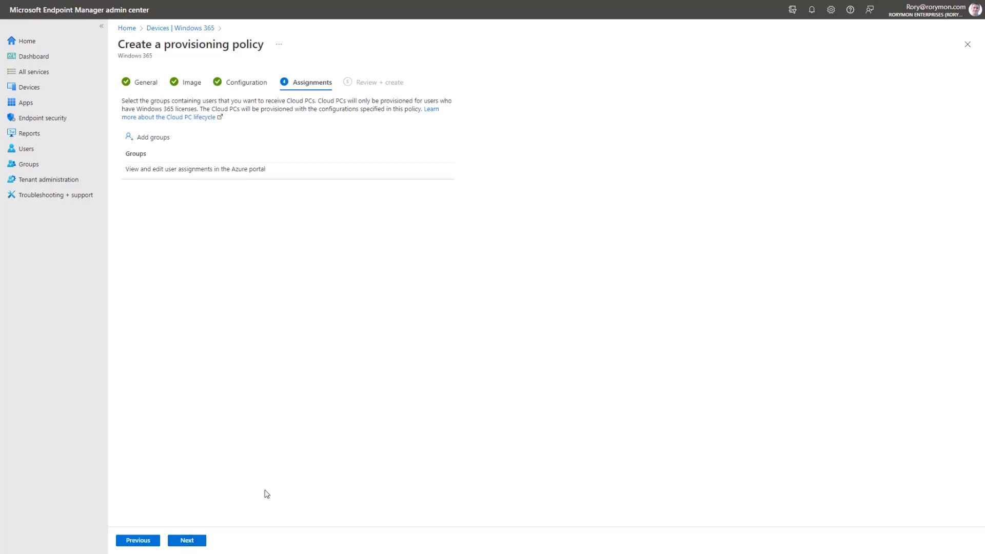
pyautogui.click(148, 140)
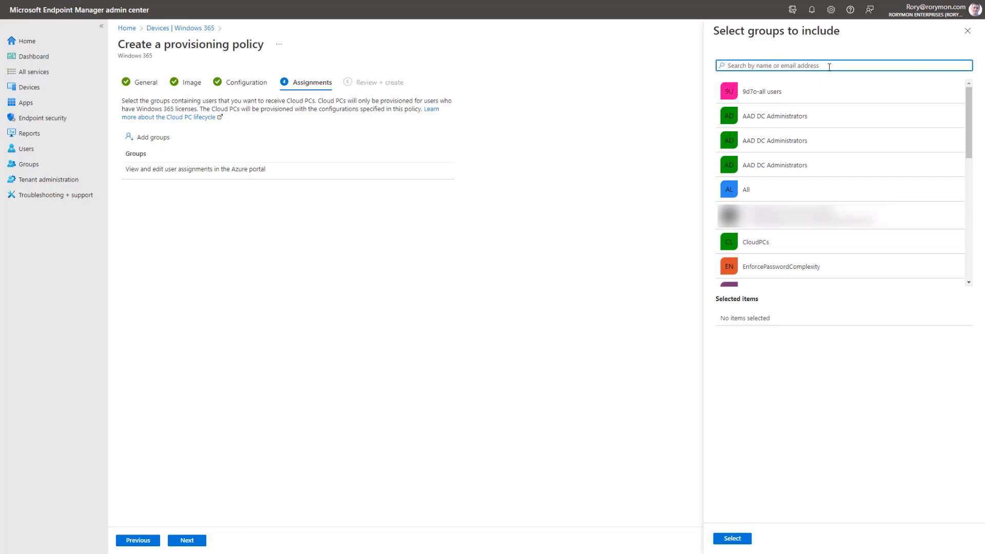
pyautogui.moveTo(971, 120); pyautogui.dragTo(967, 197)
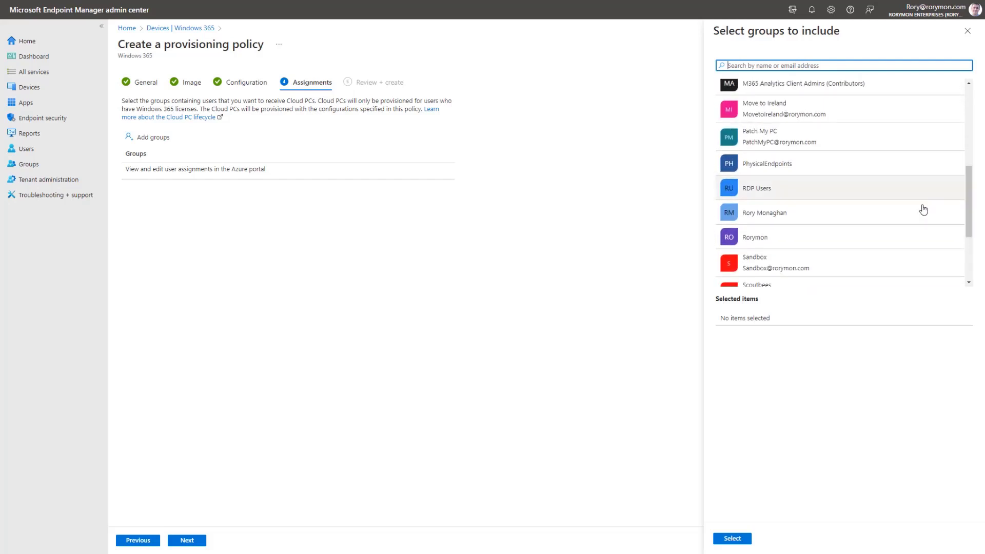
pyautogui.click(762, 213)
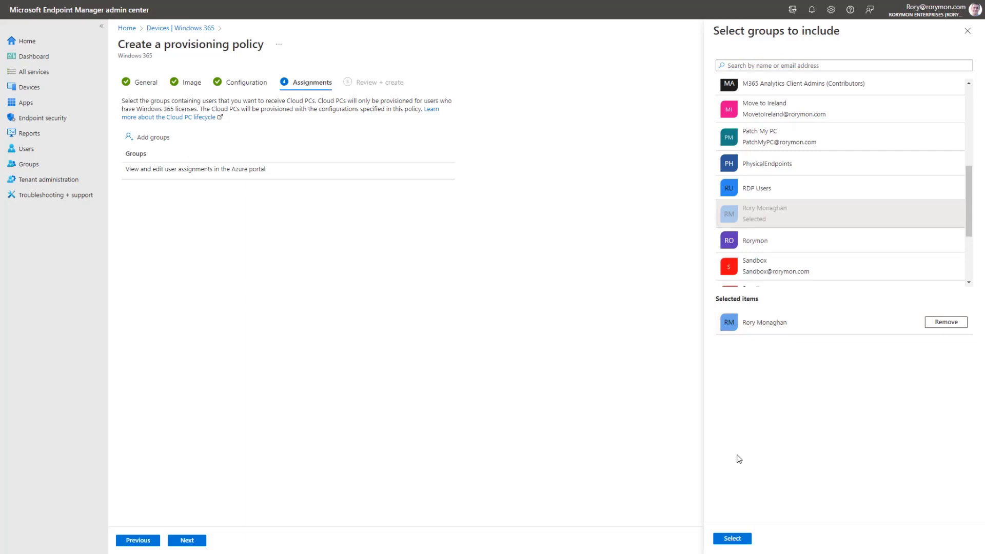
pyautogui.click(742, 541)
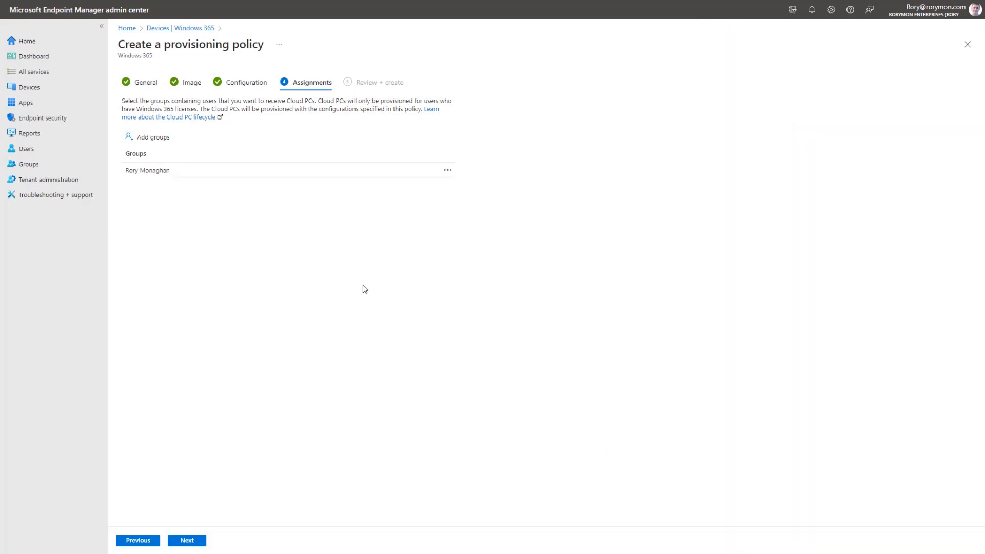
pyautogui.click(190, 542)
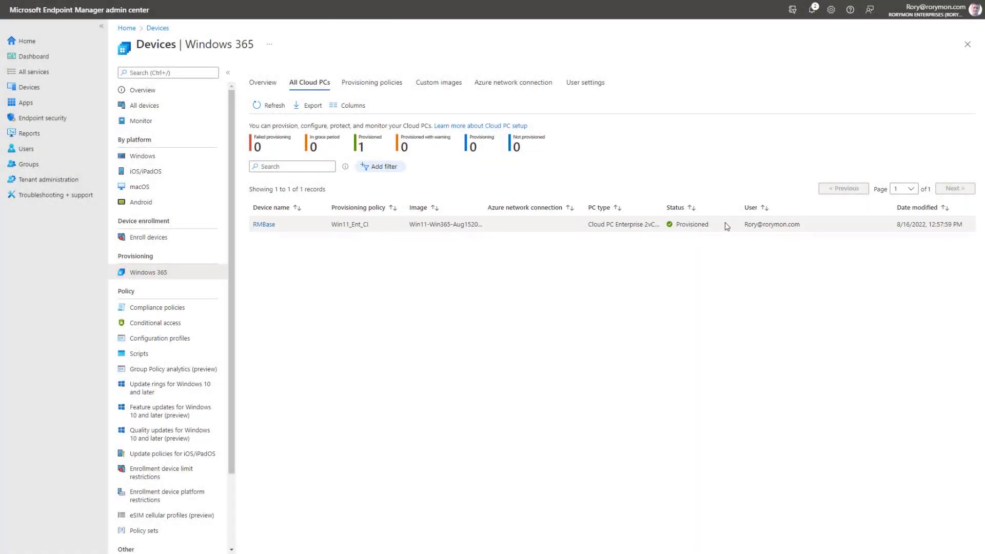
# Step: Refresh Remote Desktop feeds and connect to the Cloud PC Enterprise 2vCPU/8GB/128GB desktop
pyautogui.click(268, 105)
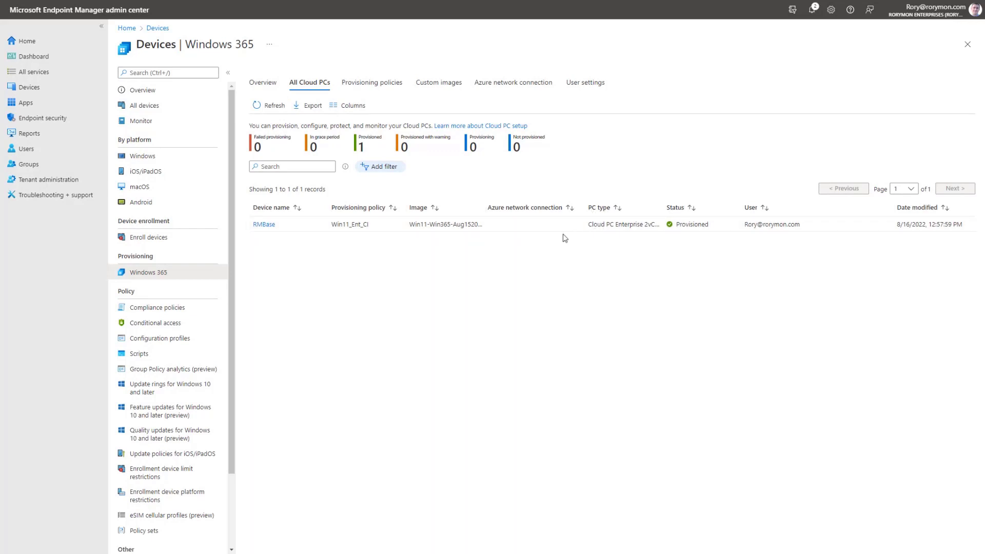
pyautogui.click(437, 544)
pyautogui.click(969, 47)
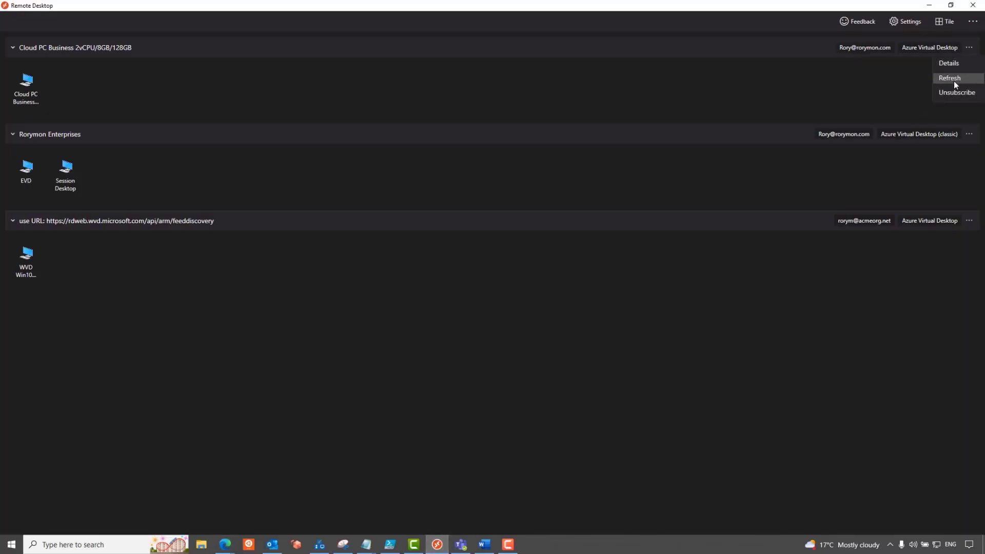
pyautogui.click(950, 78)
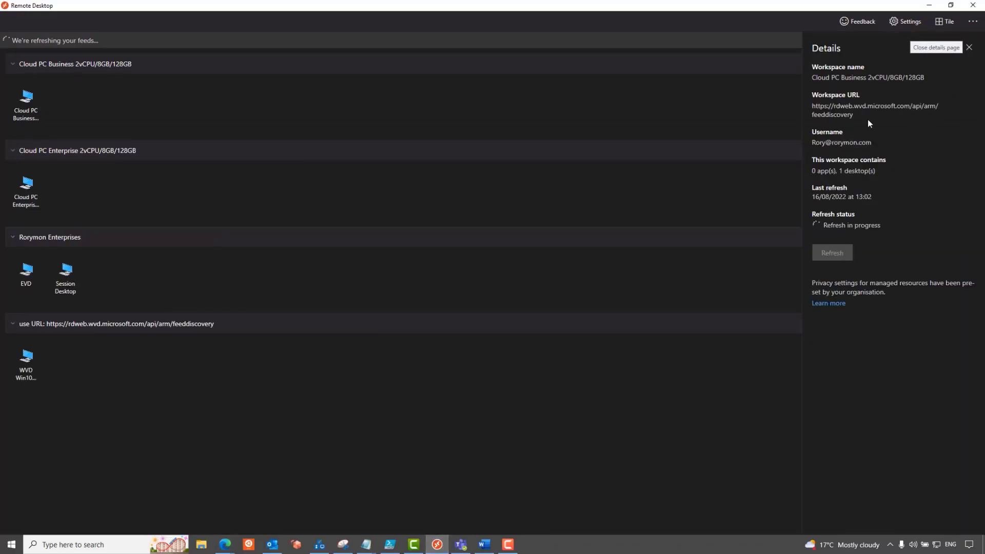
pyautogui.click(970, 48)
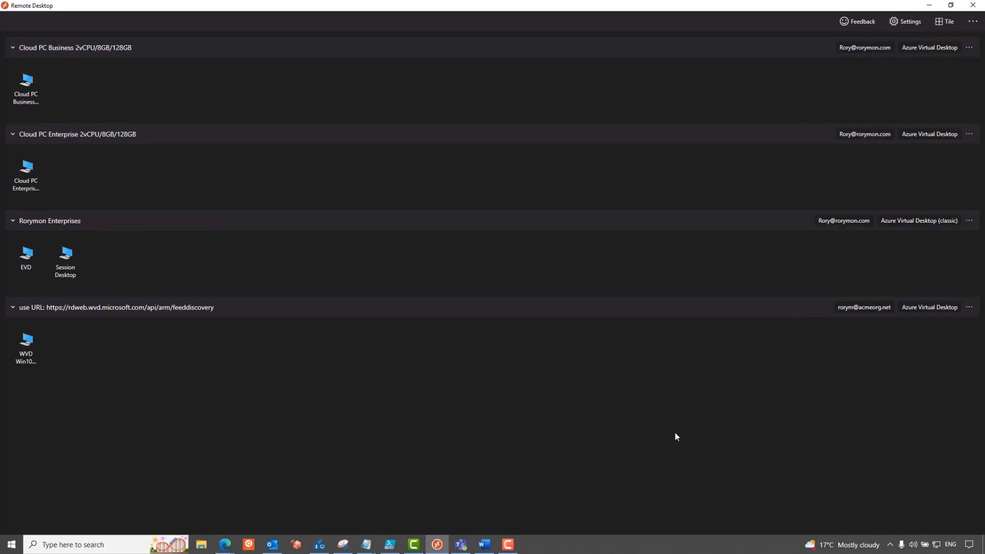
pyautogui.doubleClick(33, 176)
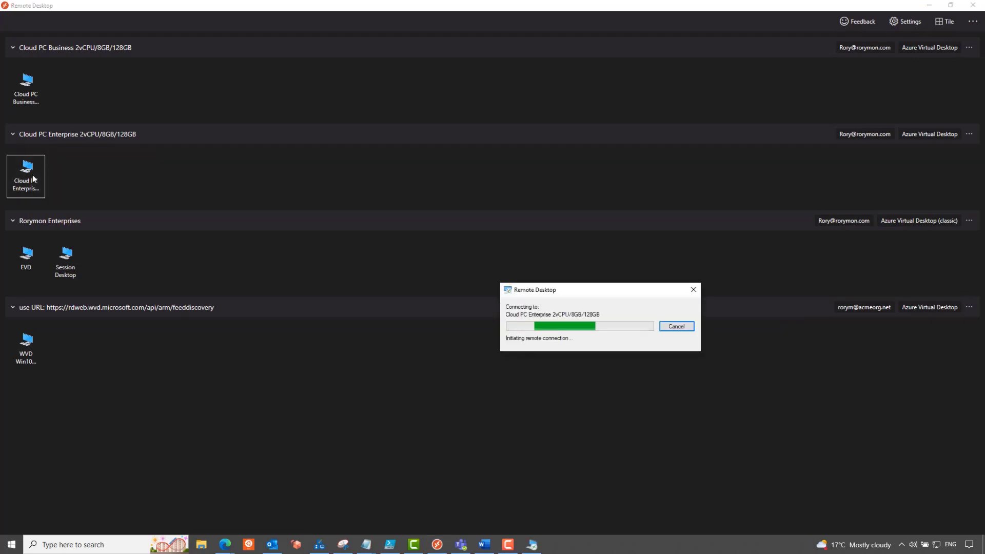
# Step: Enter the account password to sign in to the Cloud PC
pyautogui.write('****')
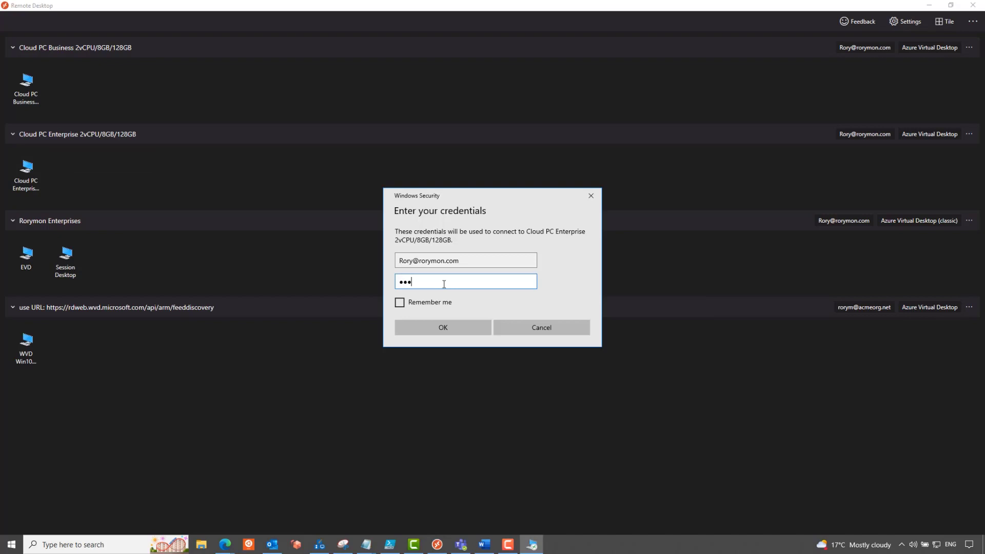
pyautogui.write('*****')
pyautogui.press('Return')
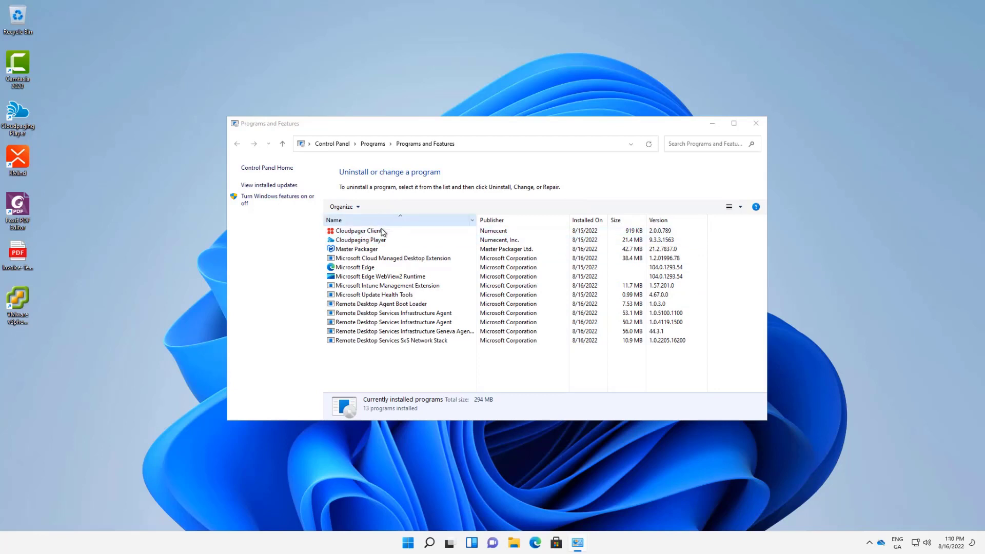
pyautogui.click(760, 125)
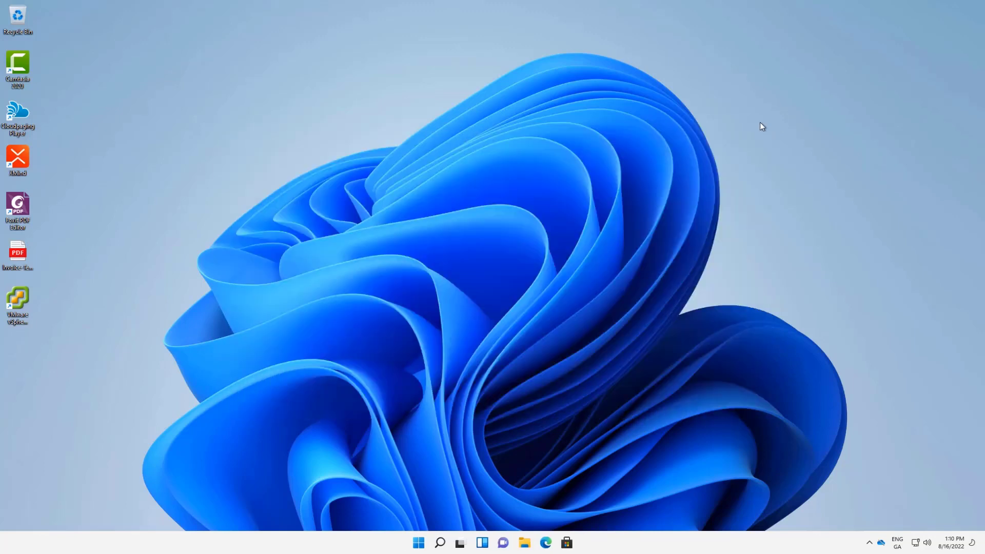
pyautogui.click(418, 543)
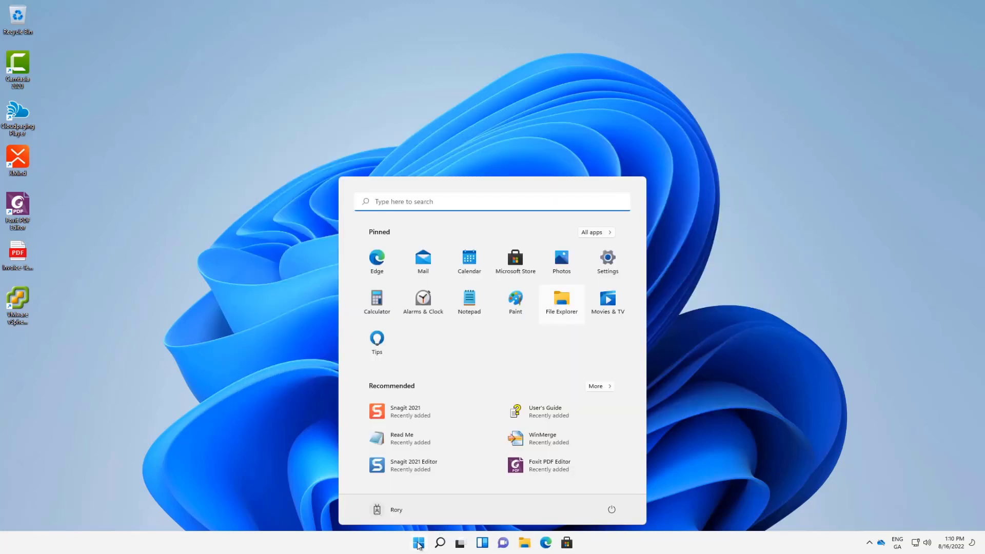
pyautogui.click(599, 234)
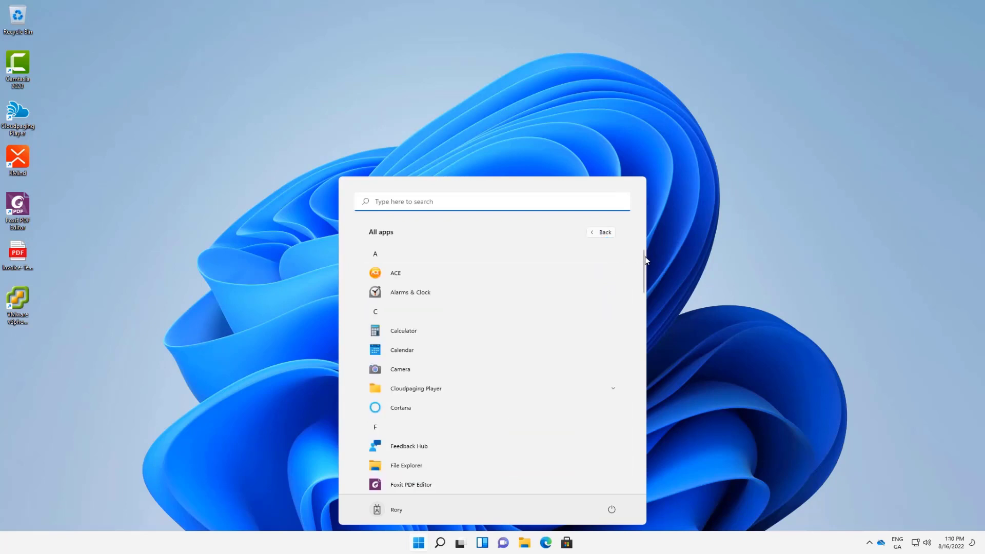
pyautogui.moveTo(643, 263); pyautogui.dragTo(642, 338)
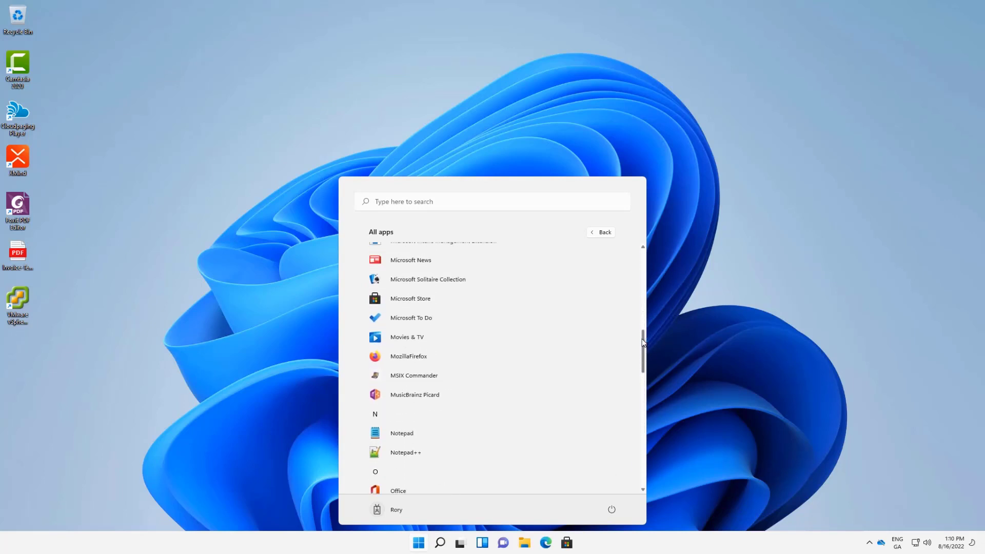
pyautogui.click(401, 358)
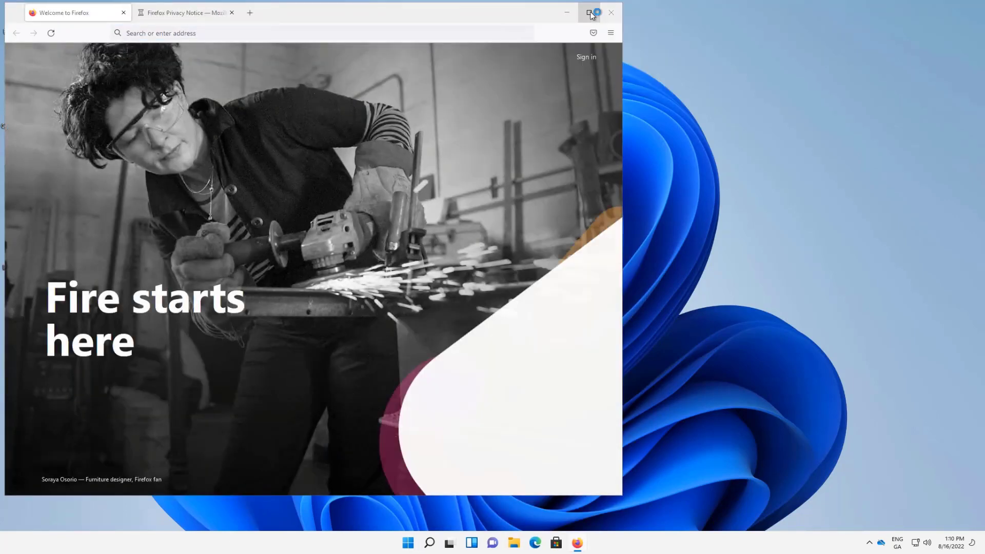
pyautogui.click(590, 13)
pyautogui.click(209, 11)
pyautogui.click(221, 31)
pyautogui.write('numecent.com')
pyautogui.press('Return')
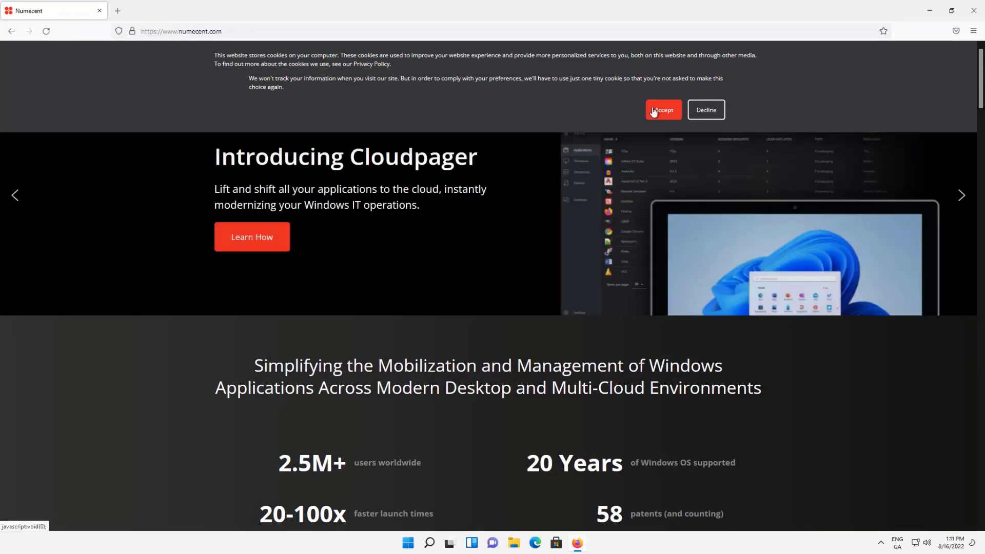
pyautogui.click(656, 110)
pyautogui.scroll(-12, 768, 297)
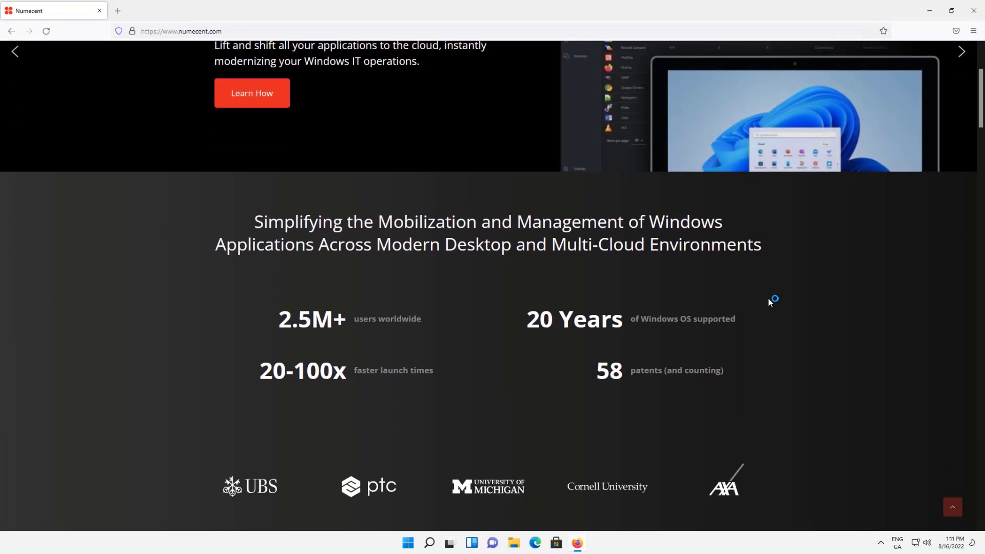
pyautogui.scroll(-6, 768, 300)
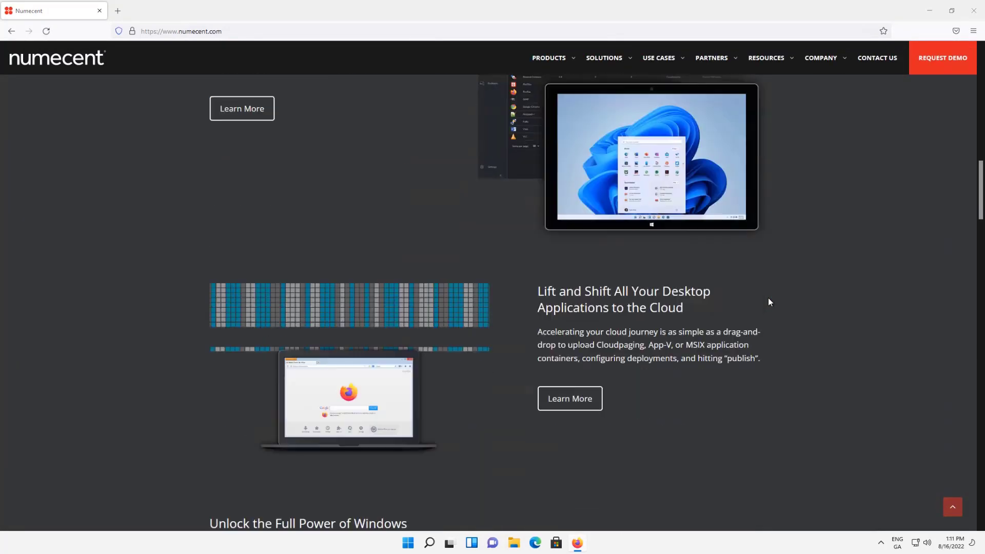
pyautogui.click(975, 11)
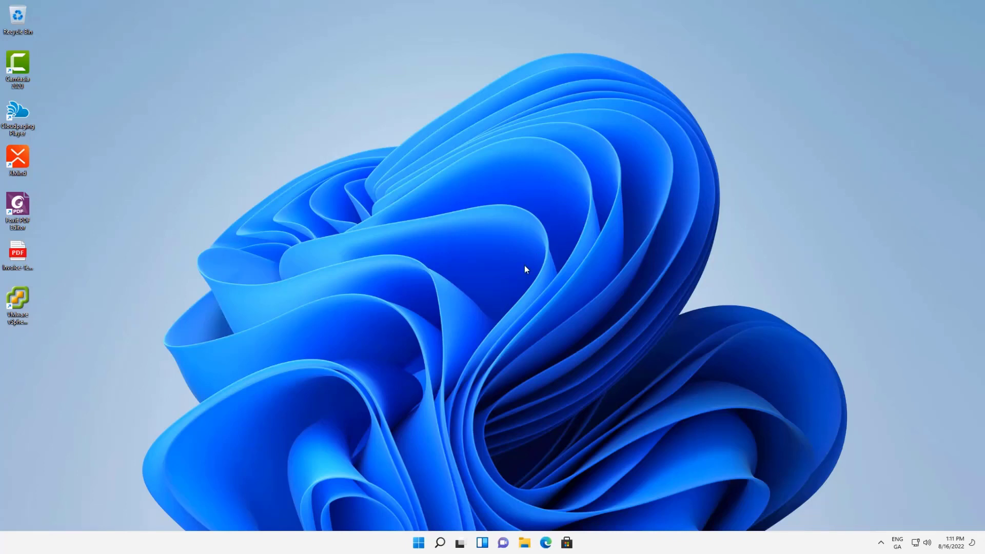
# Step: Start Cloudpaging Player, run the streamed Notepad++ from All apps, maximize it to view change.log, then close it
pyautogui.doubleClick(26, 118)
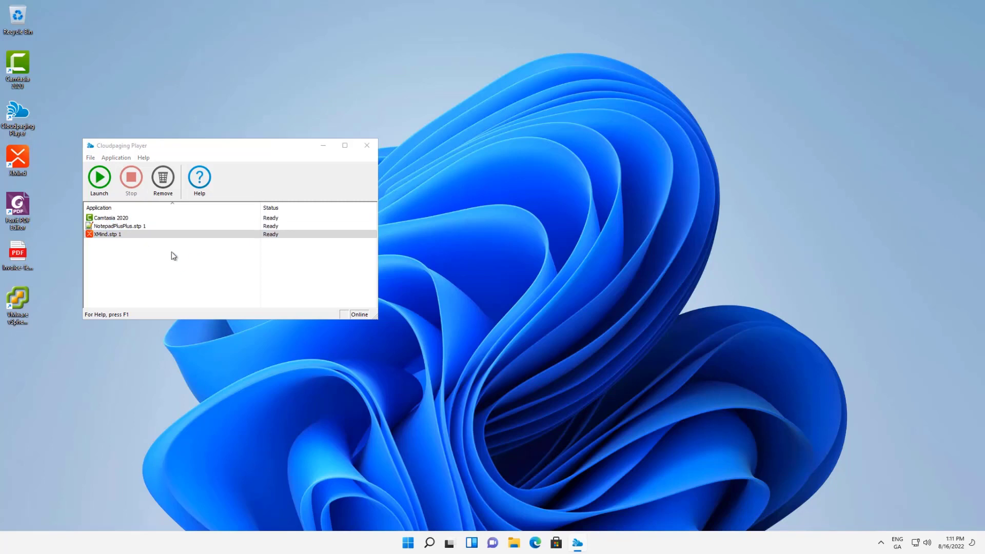
pyautogui.click(408, 543)
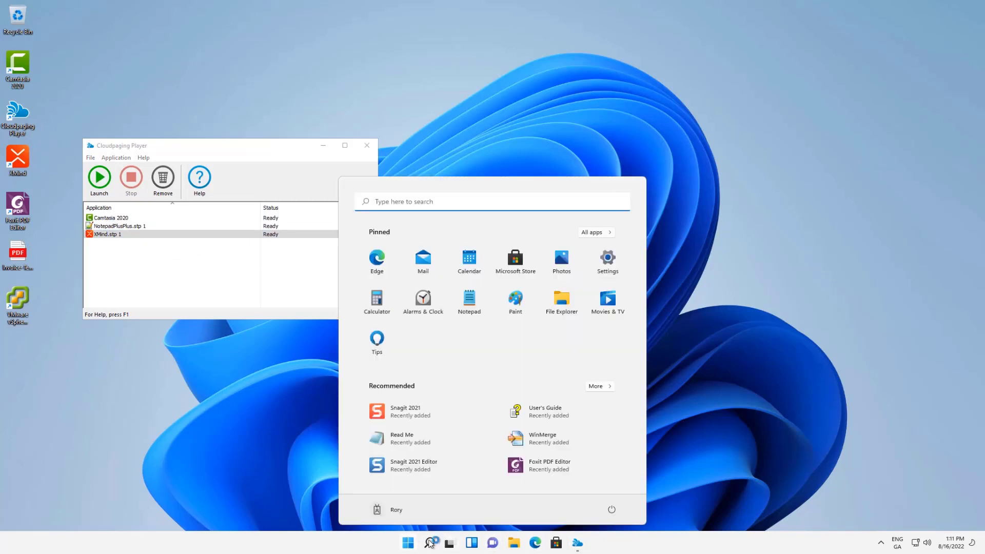
pyautogui.click(592, 232)
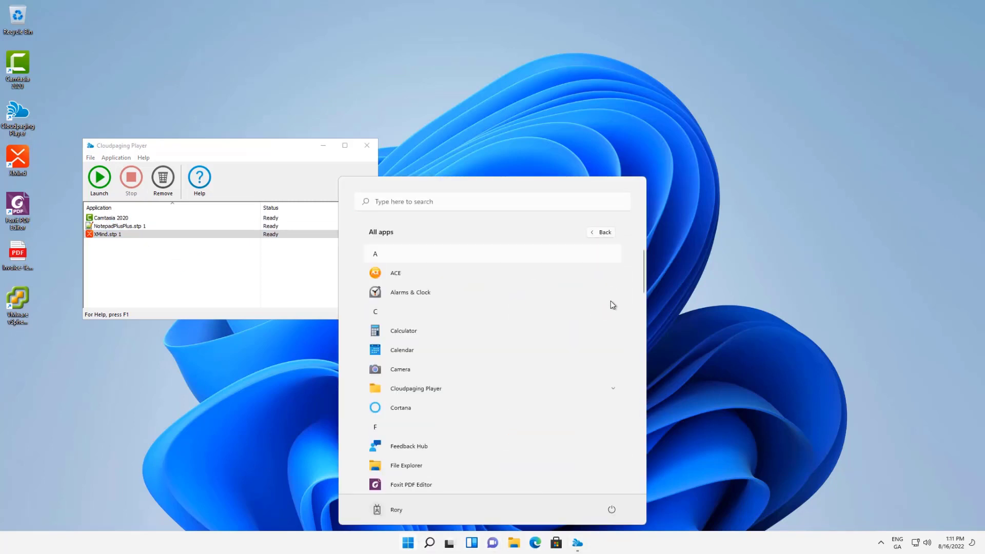
pyautogui.scroll(-1, 644, 286)
pyautogui.moveTo(645, 286); pyautogui.dragTo(648, 362)
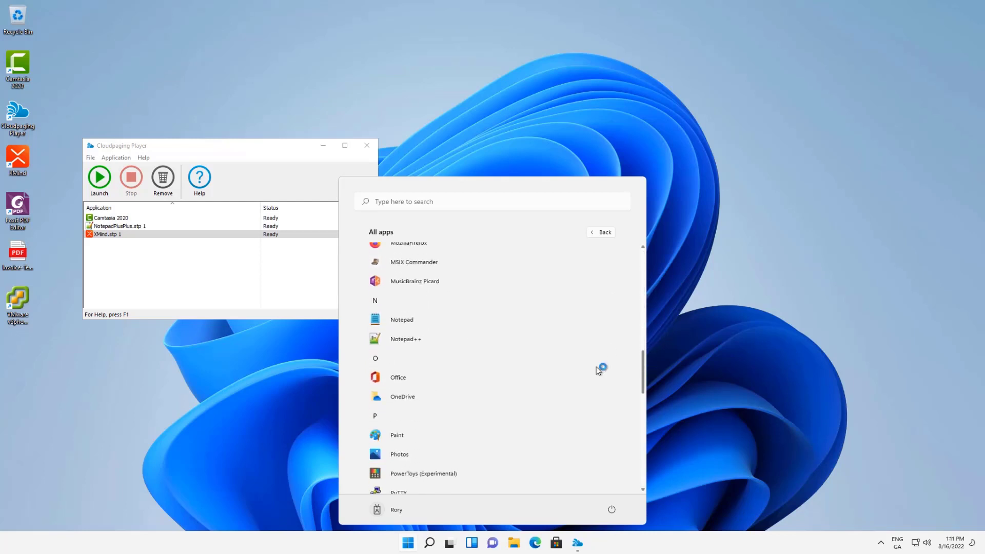
pyautogui.click(402, 339)
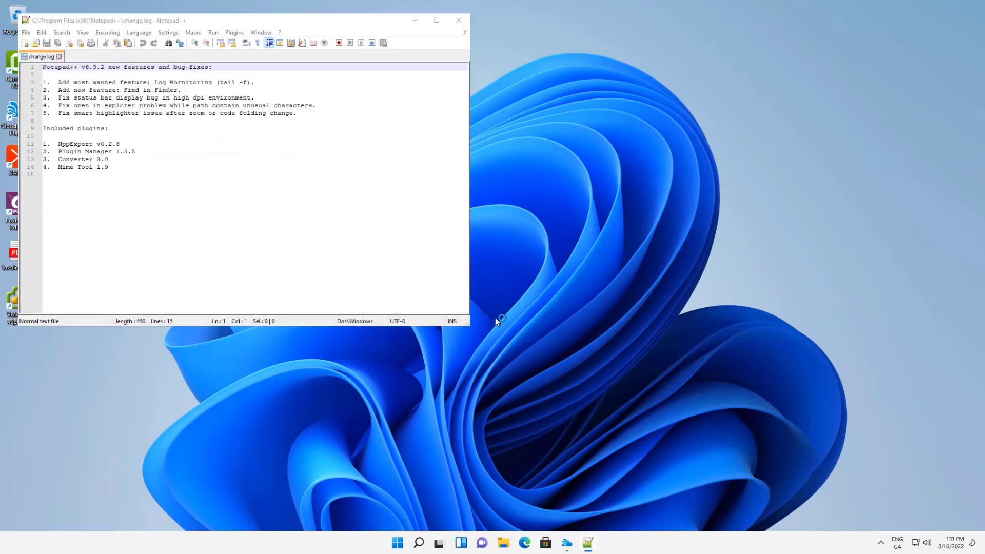
pyautogui.click(437, 21)
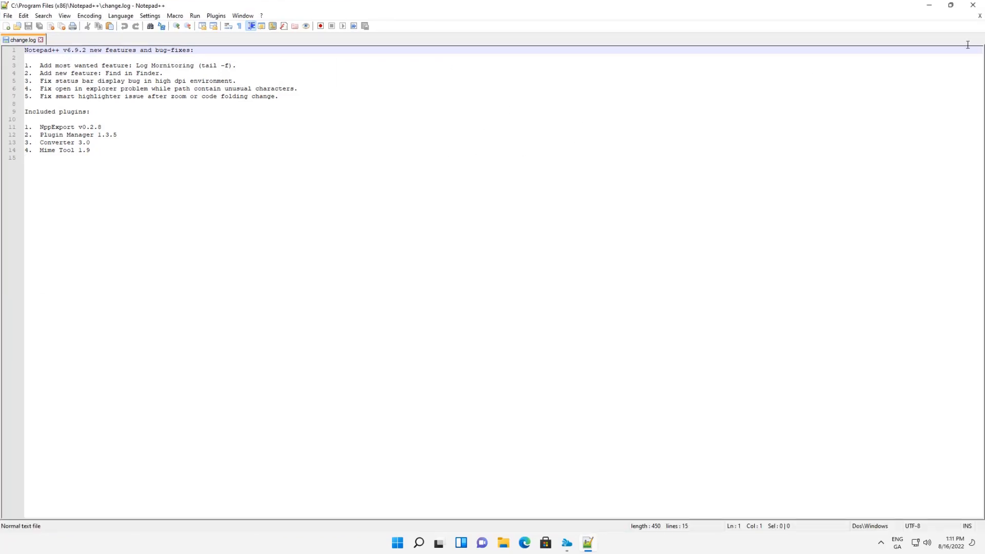
pyautogui.click(974, 7)
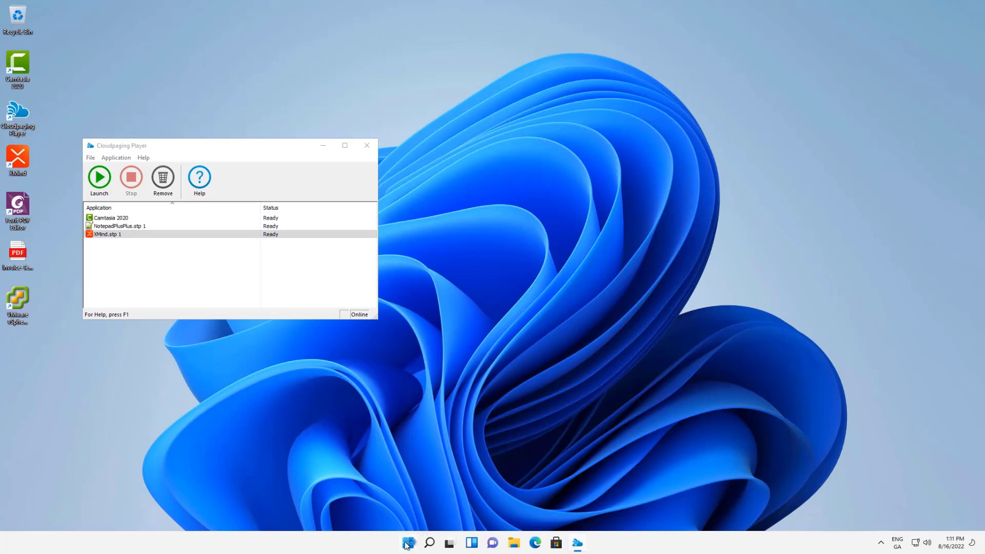
# Step: Close Cloudpaging Player, start PuTTY from All apps, then dismiss its Configuration window
pyautogui.click(367, 145)
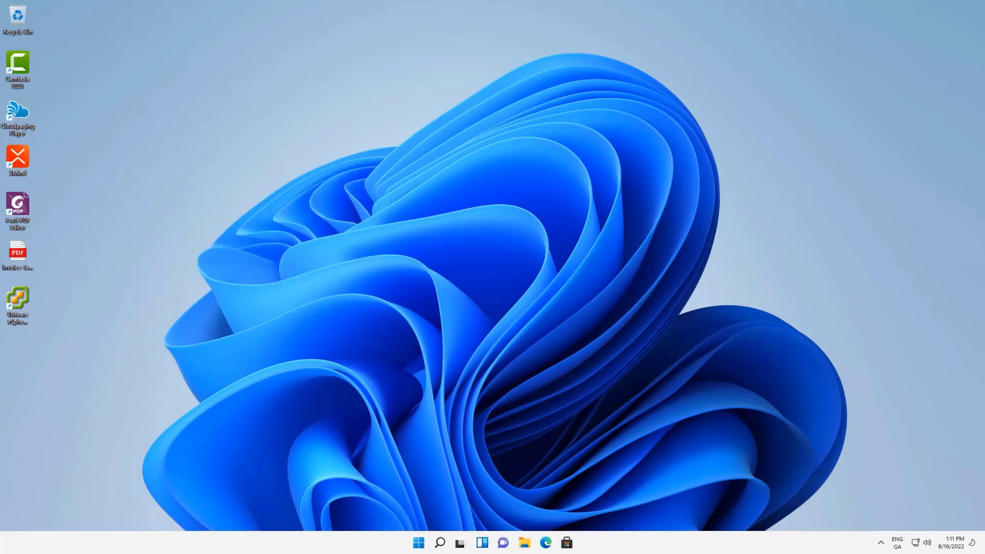
pyautogui.click(418, 544)
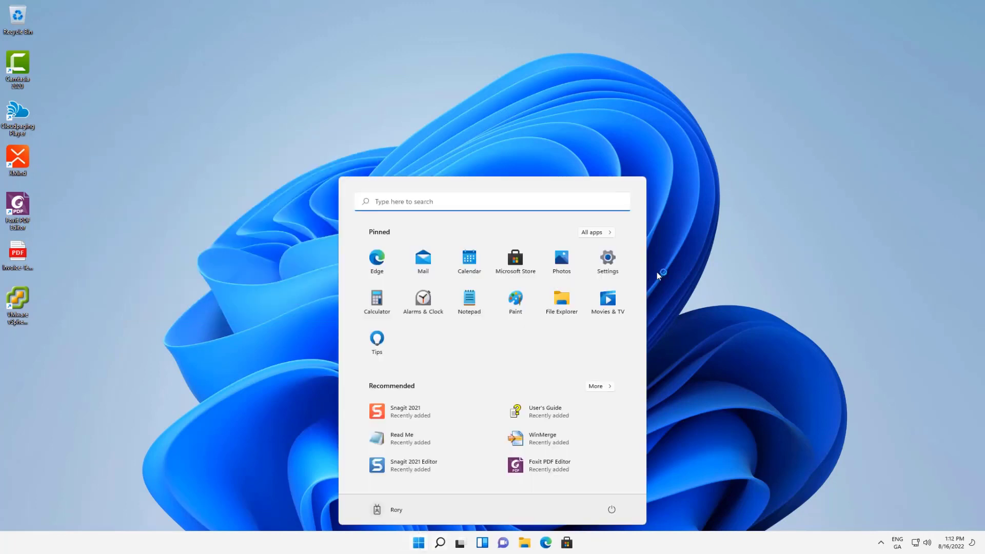
pyautogui.click(596, 233)
pyautogui.moveTo(645, 277); pyautogui.dragTo(654, 387)
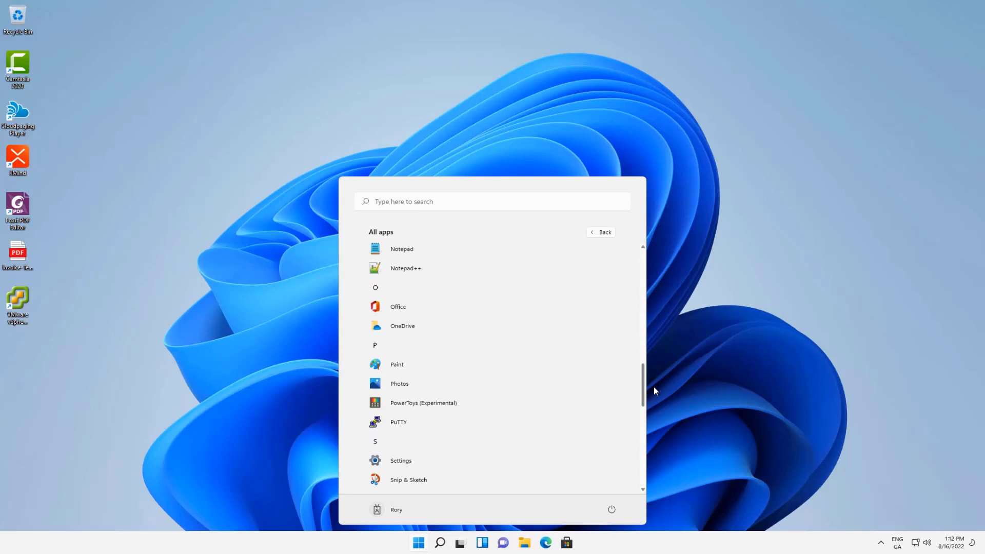
pyautogui.click(403, 424)
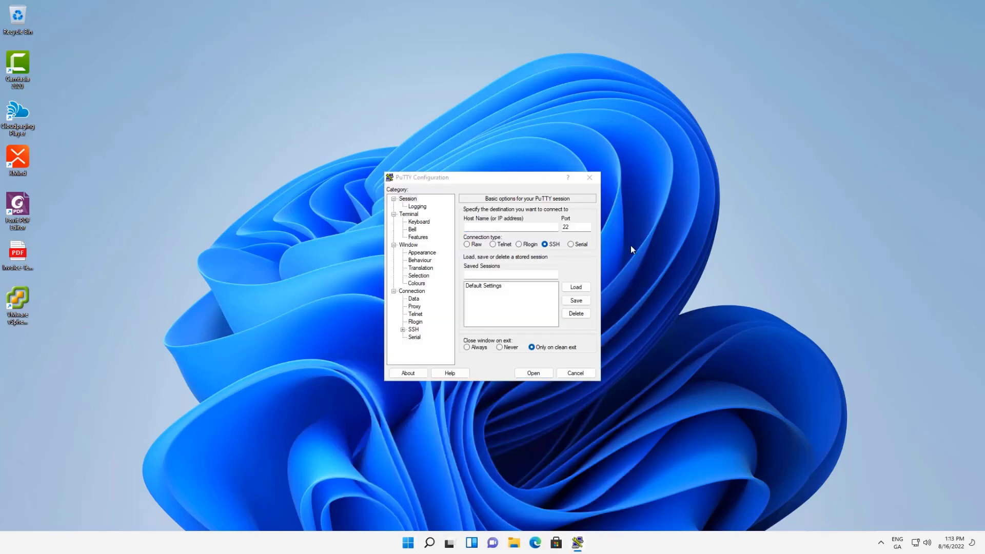
pyautogui.click(594, 182)
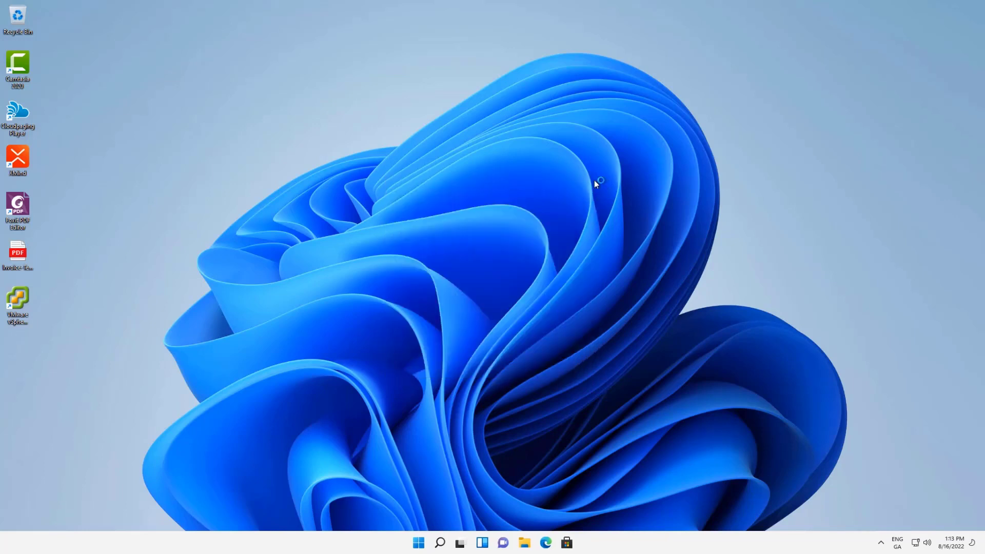